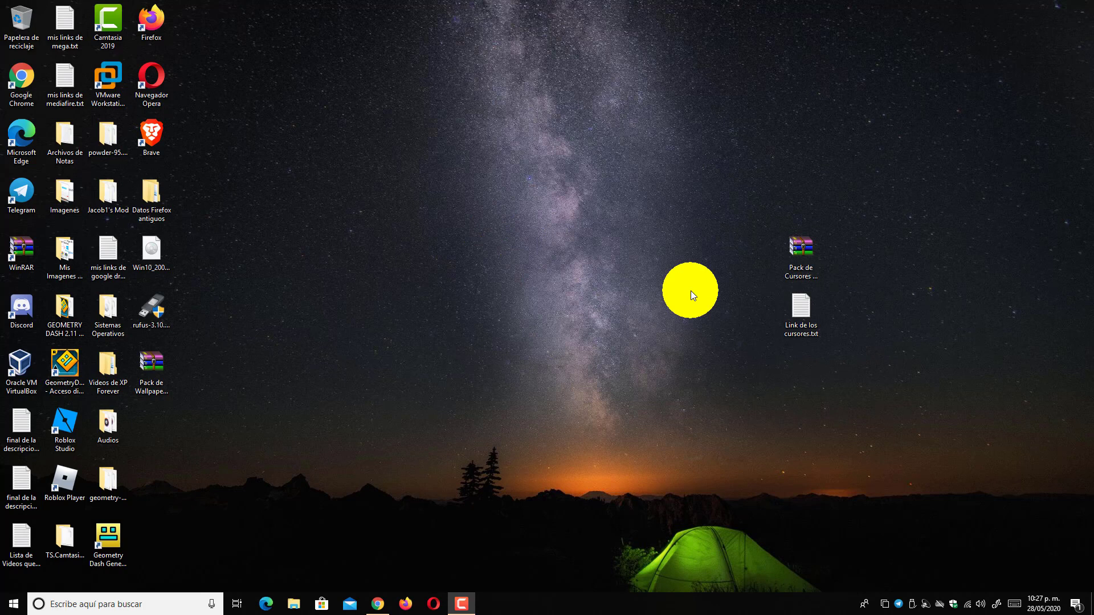
pyautogui.click(805, 254)
pyautogui.click(512, 118)
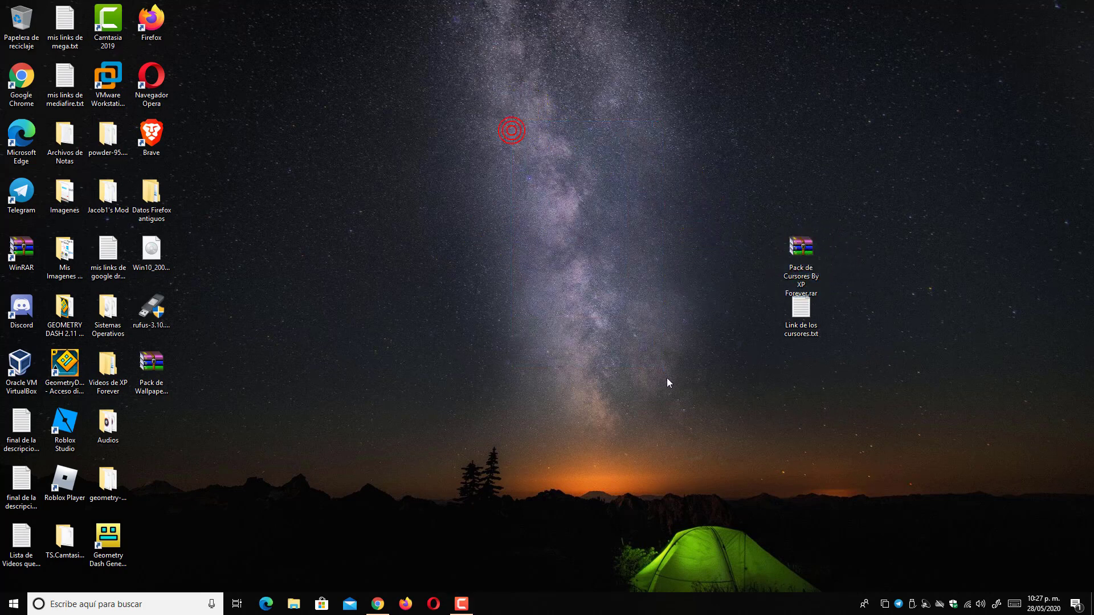
pyautogui.moveTo(708, 418); pyautogui.dragTo(623, 364)
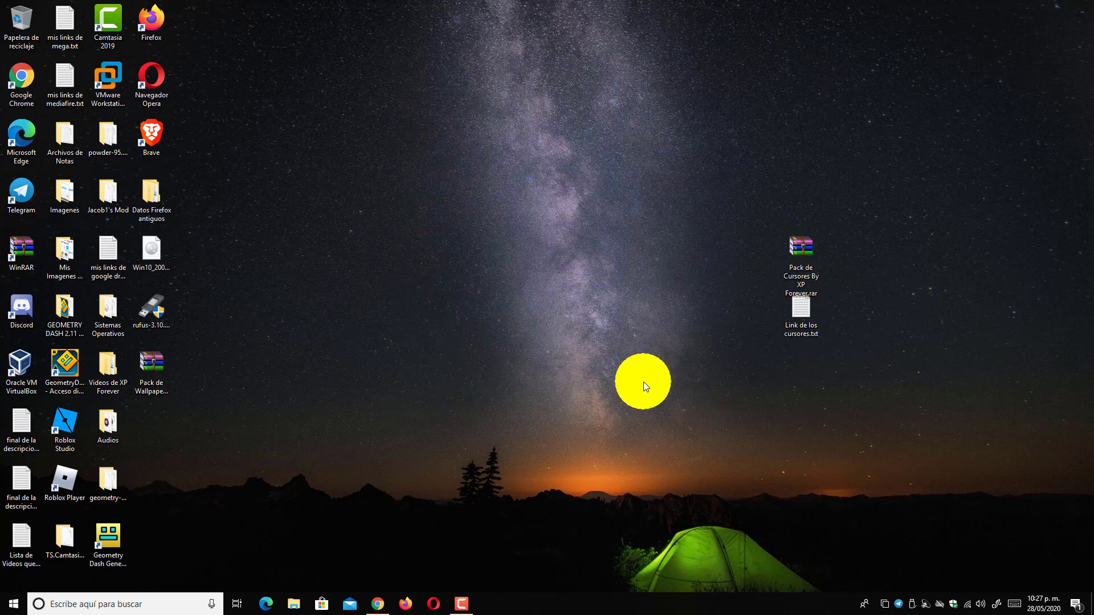
pyautogui.moveTo(599, 315); pyautogui.dragTo(614, 344)
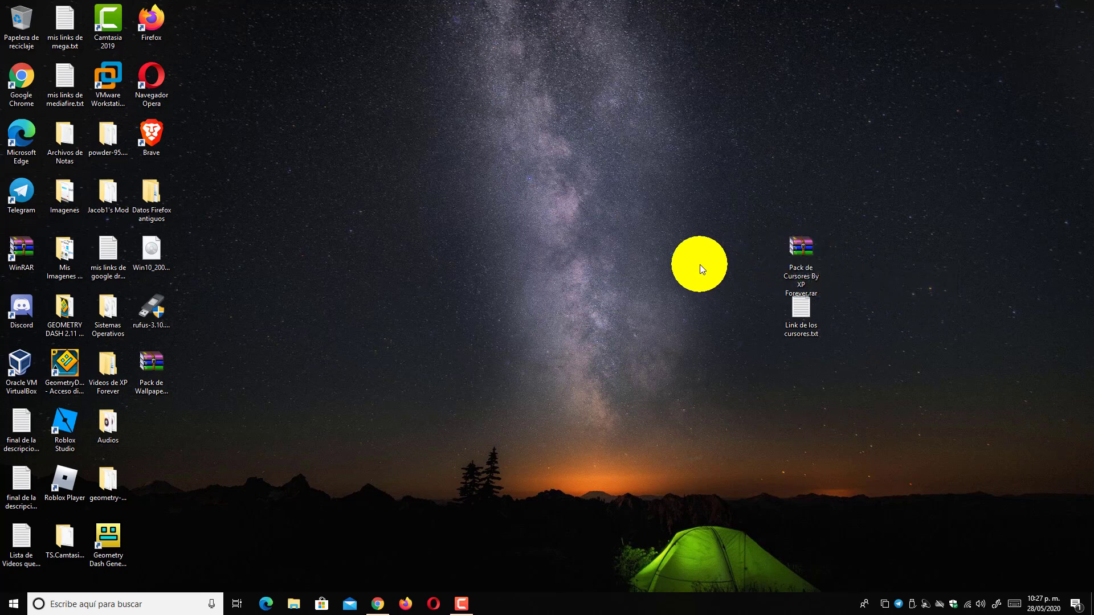
# Step: Switch to Chrome, view the MEGA and MediaFire download pages of the cursor pack, and return to the desktop
pyautogui.click(378, 604)
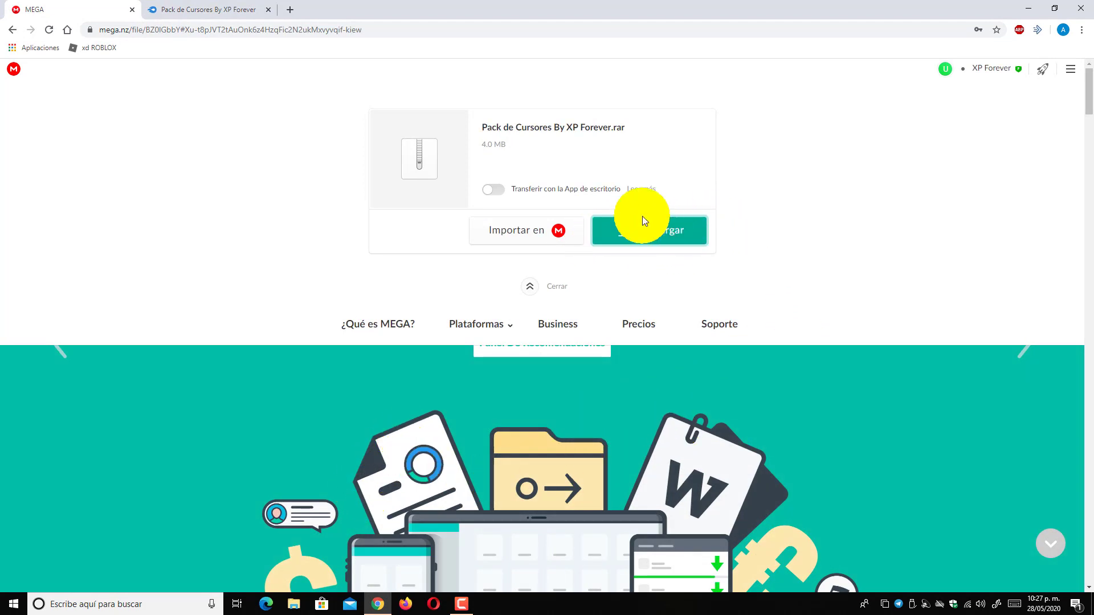
pyautogui.click(205, 6)
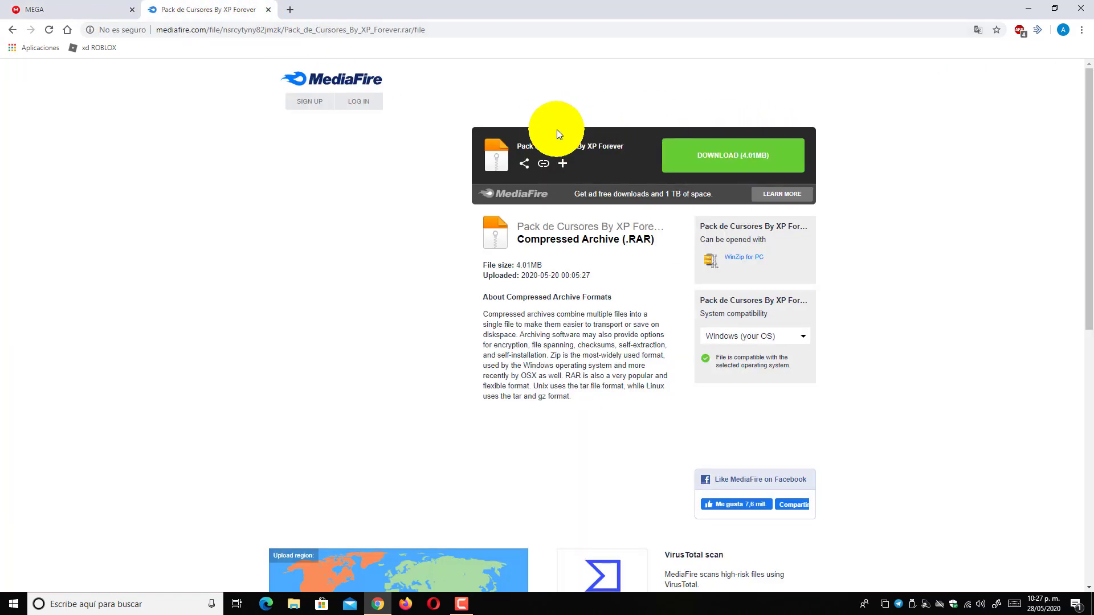
pyautogui.click(1027, 7)
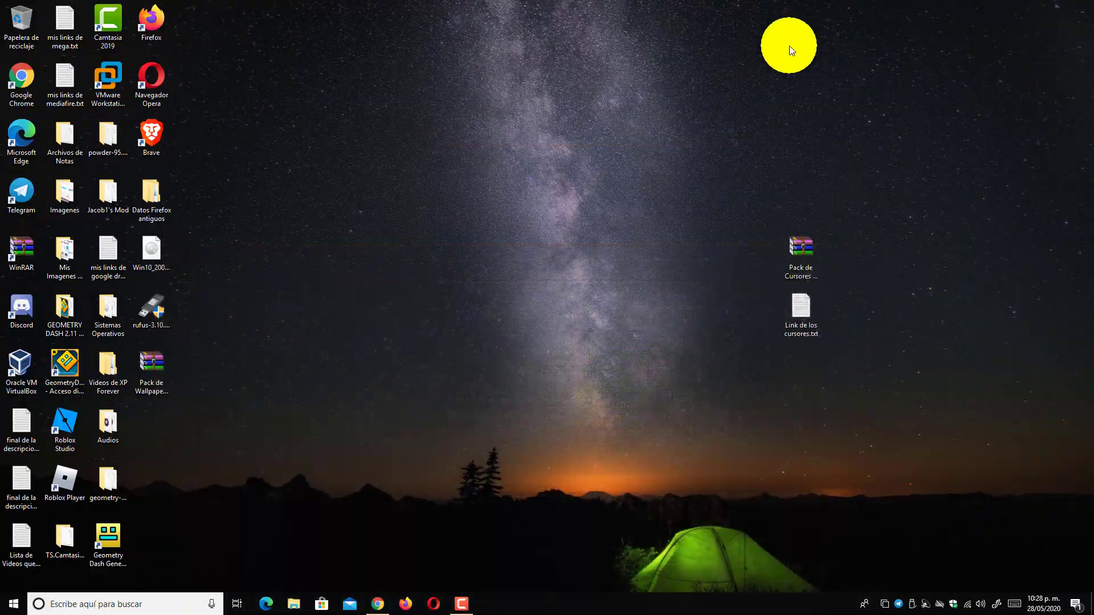
# Step: Extract the archive Pack de Cursores By XP Forever.rar onto the desktop with WinRAR
pyautogui.click(803, 250)
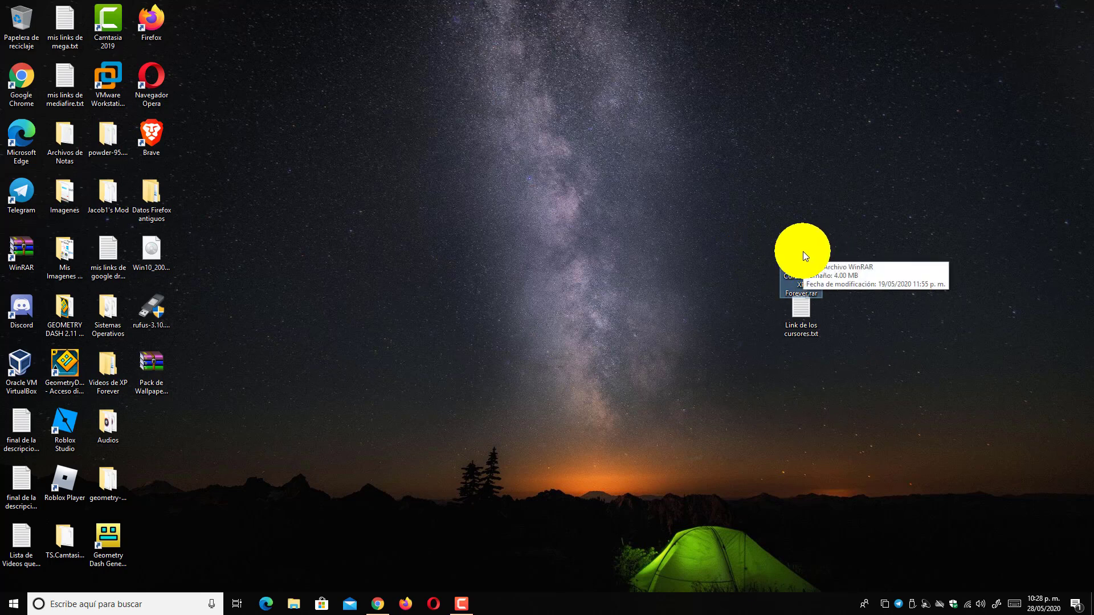
pyautogui.rightClick(802, 251)
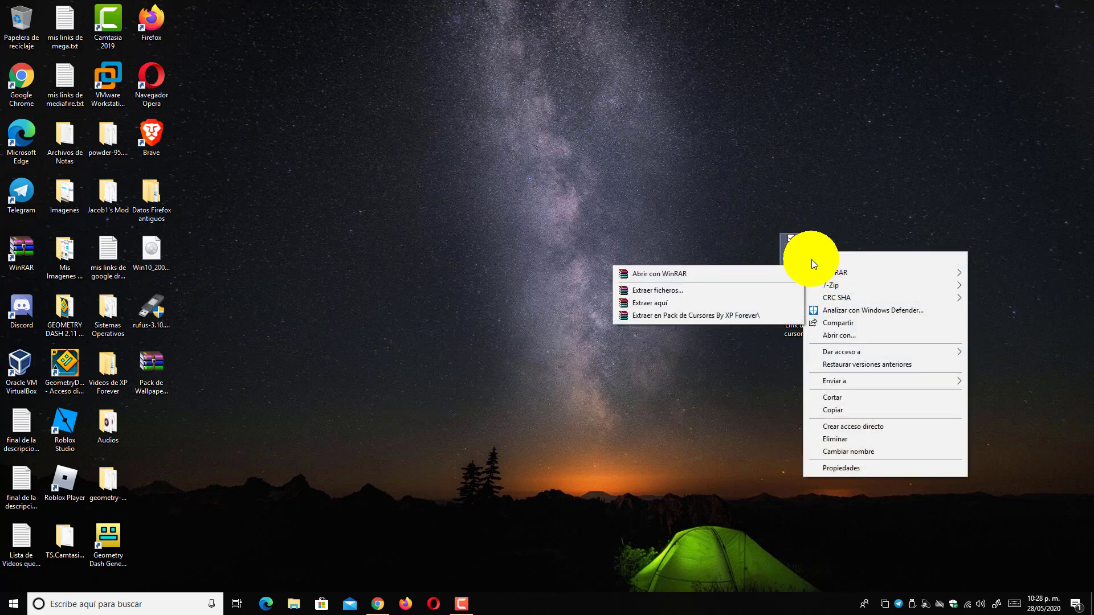
pyautogui.moveTo(836, 270)
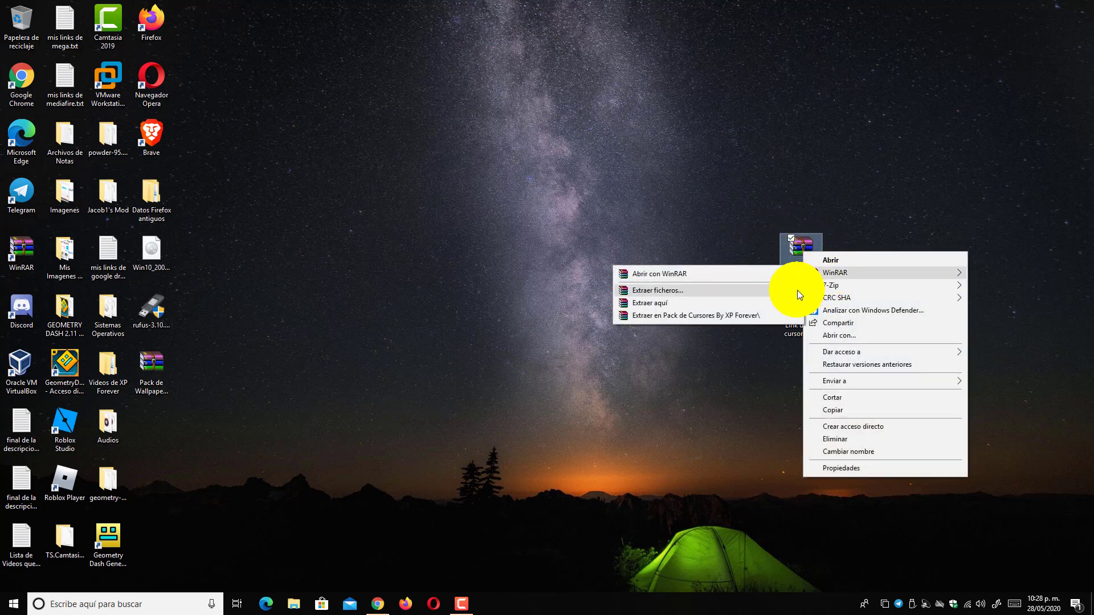
pyautogui.click(787, 298)
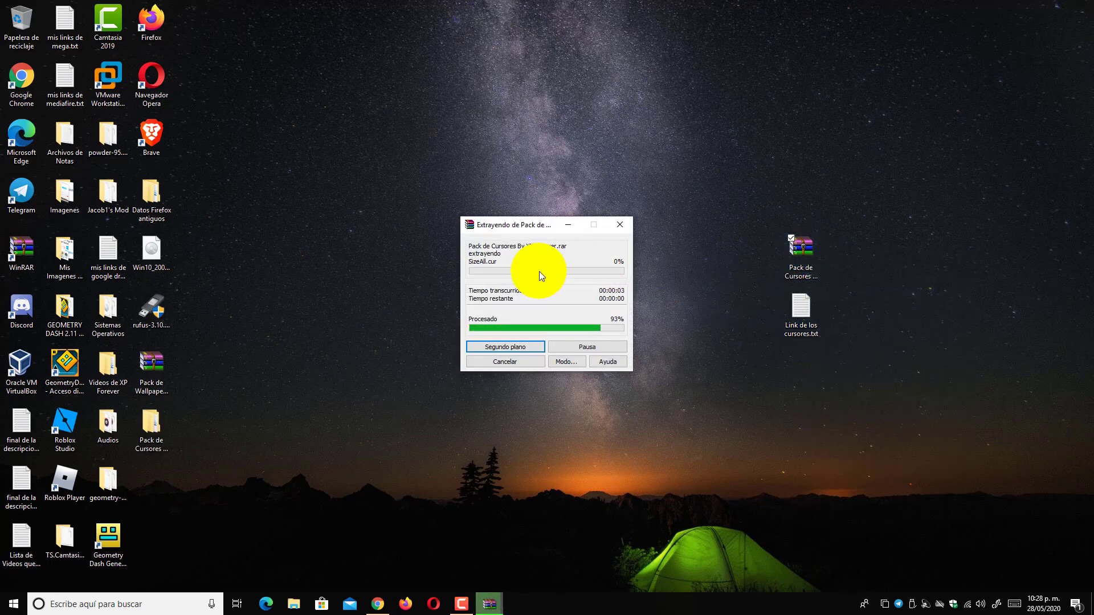
pyautogui.click(498, 320)
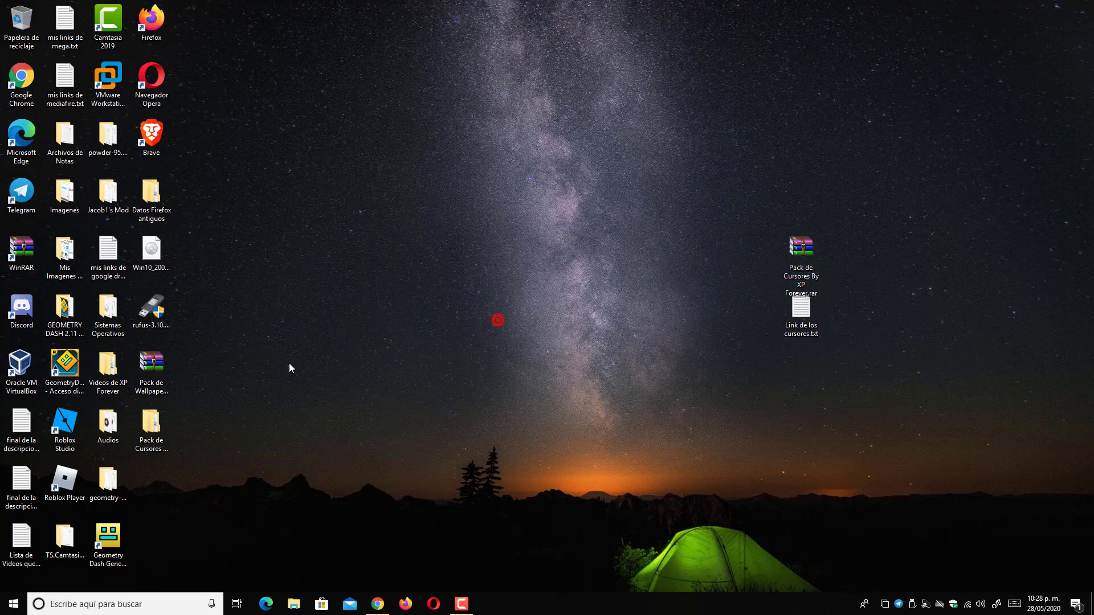
# Step: Open the extracted Pack de Cursores By XP Forever folder maximized and check in its properties how many files and folders it contains
pyautogui.doubleClick(150, 429)
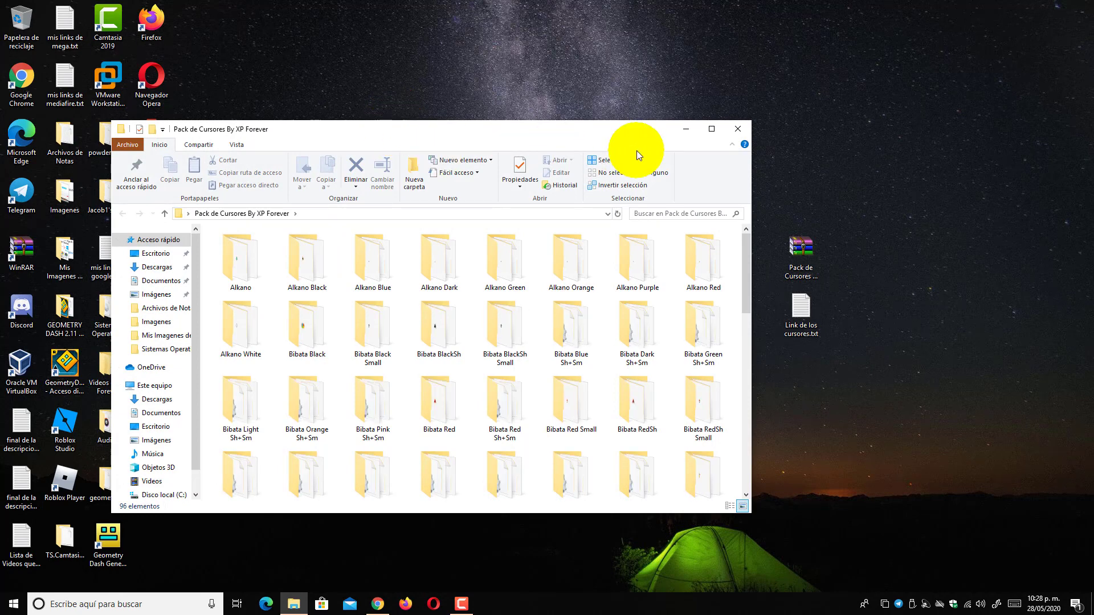
pyautogui.click(709, 135)
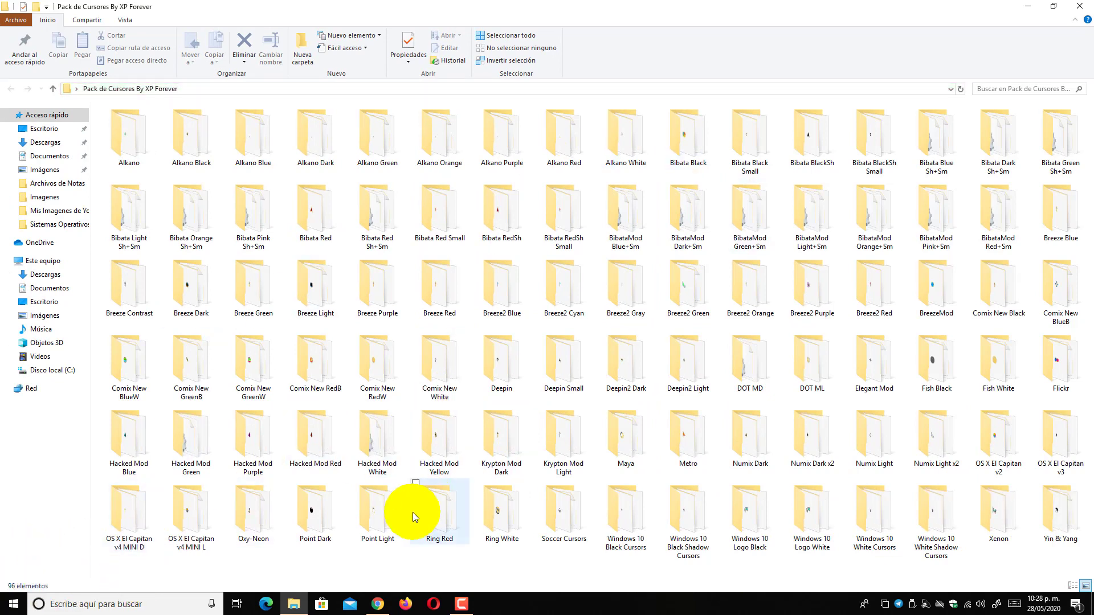
pyautogui.rightClick(388, 555)
pyautogui.click(433, 549)
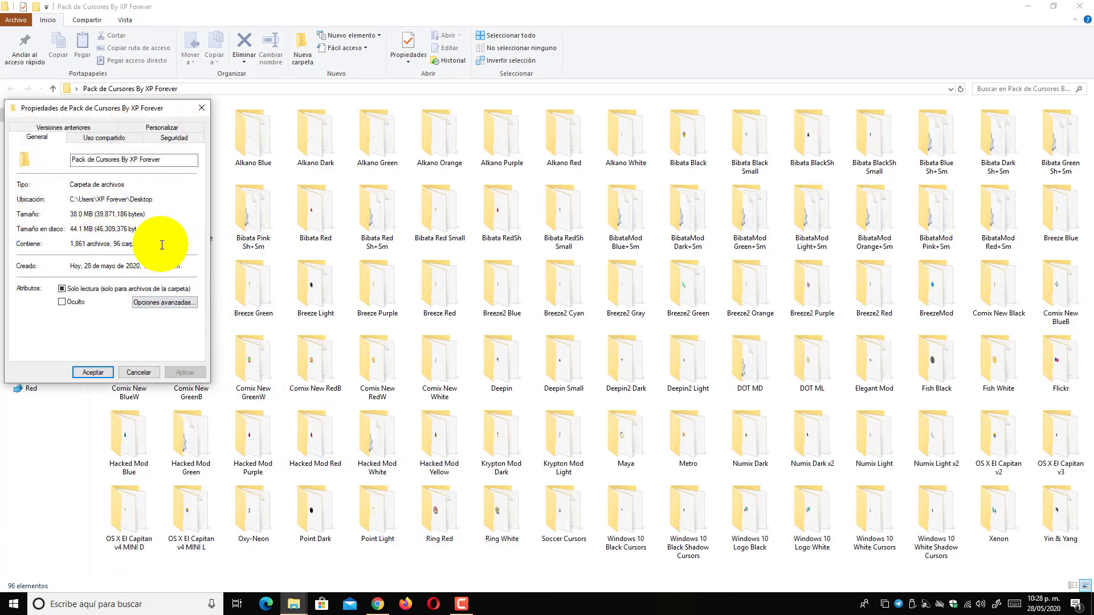
pyautogui.moveTo(162, 245); pyautogui.dragTo(129, 244)
pyautogui.click(202, 108)
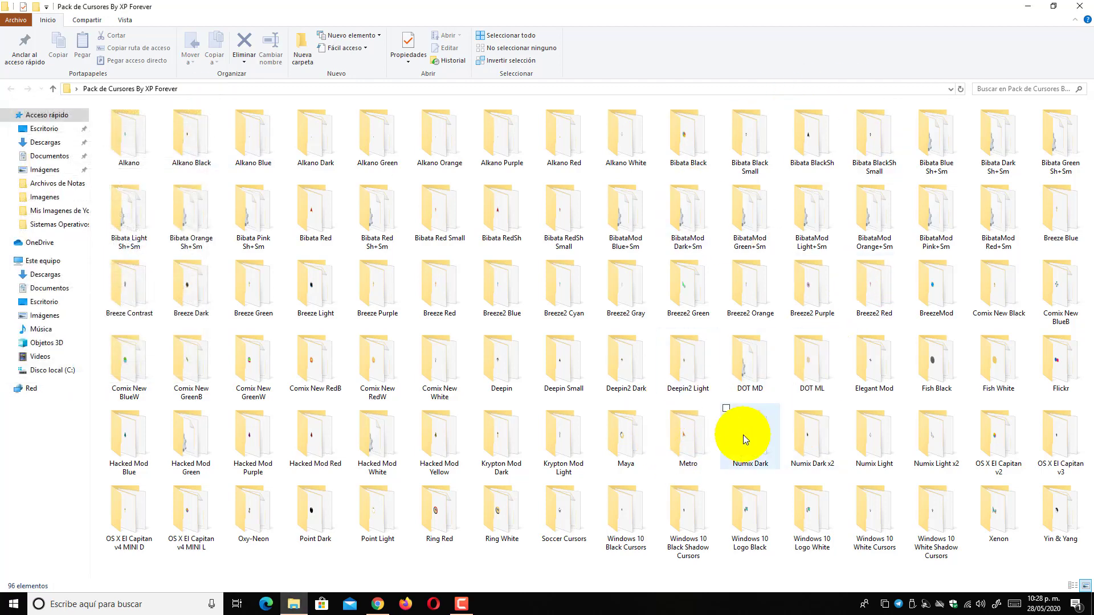
# Step: Install the Metro cursor set by running the installation of Install.inf from the pack's Metro folder
pyautogui.doubleClick(691, 457)
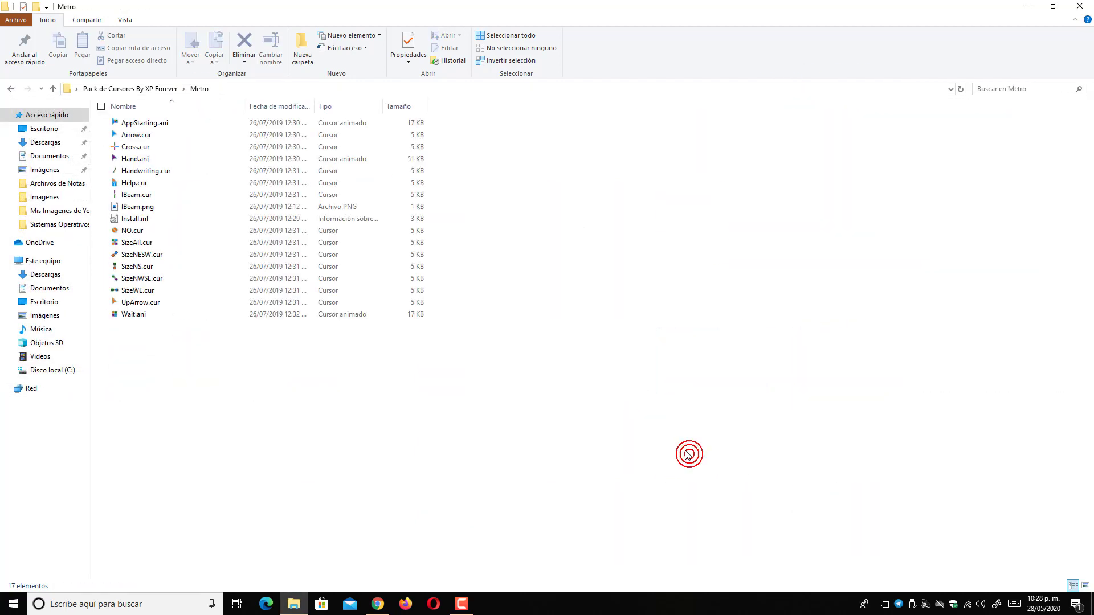
pyautogui.click(176, 215)
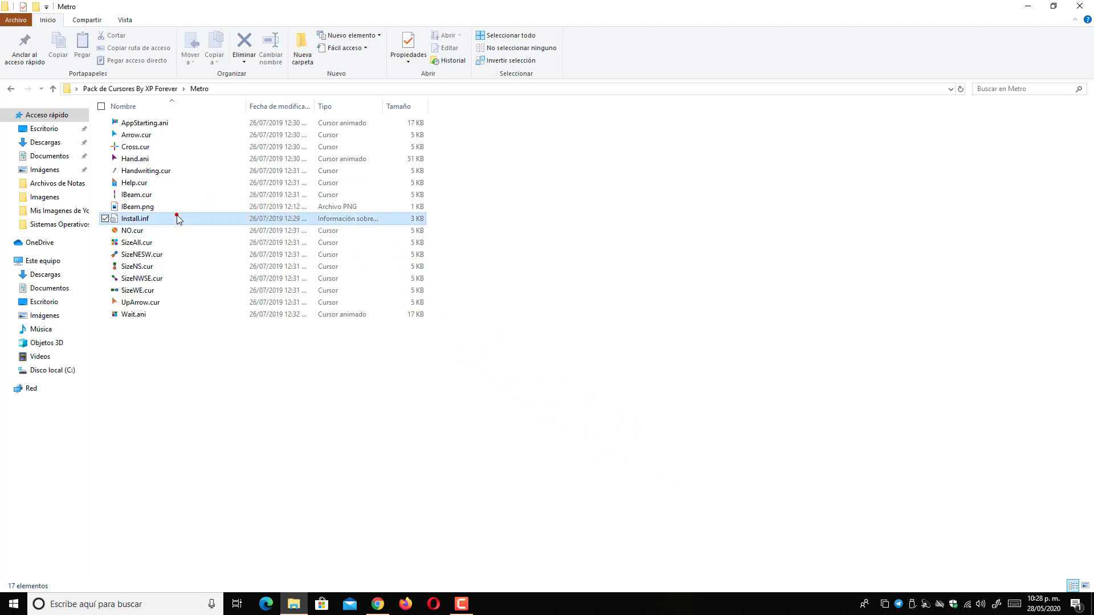
pyautogui.rightClick(176, 215)
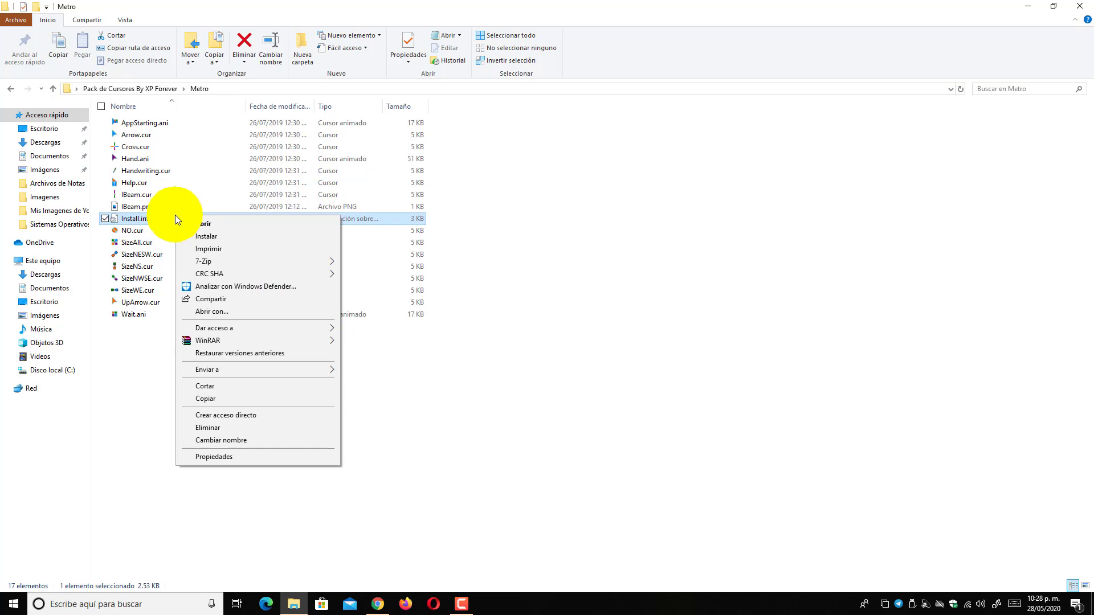
pyautogui.click(186, 237)
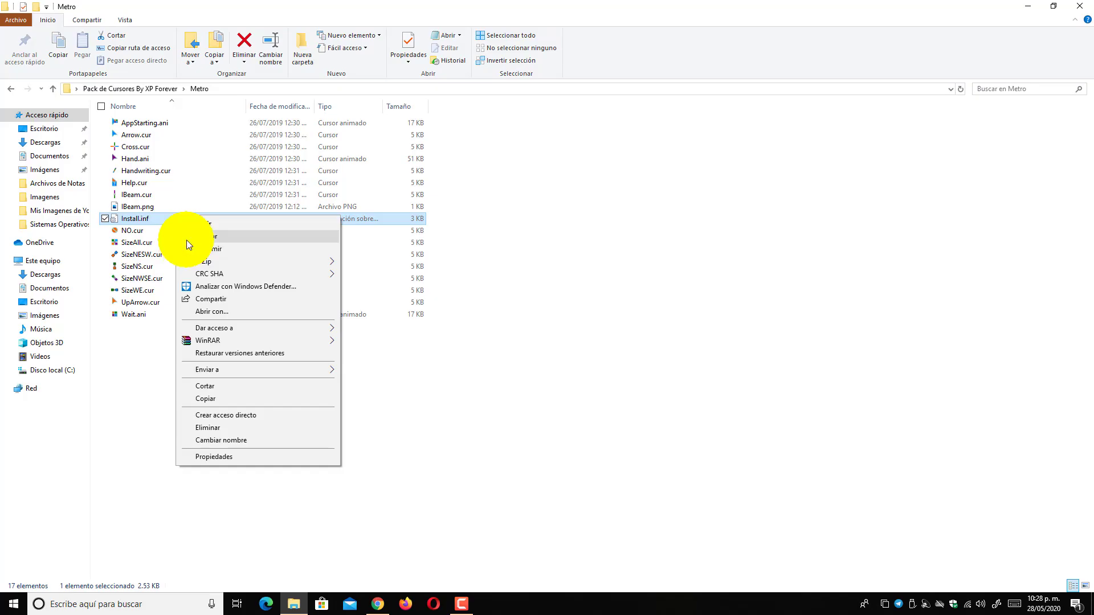
pyautogui.click(468, 374)
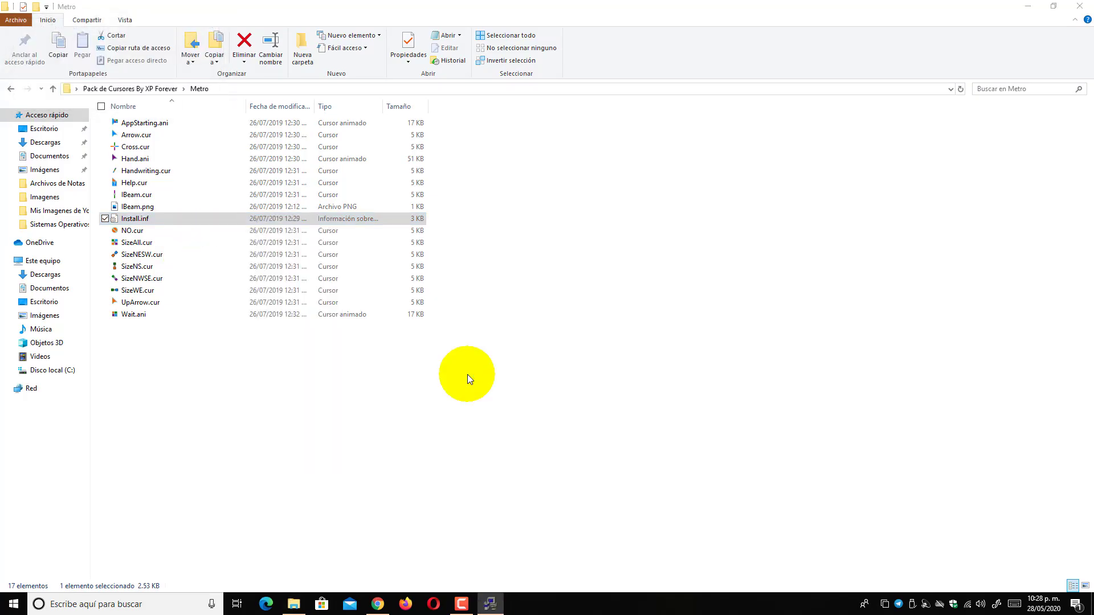
# Step: Apply the Metro pointer scheme in the mouse properties, replacing the existing scheme of that name, and accept the dialog
pyautogui.click(258, 131)
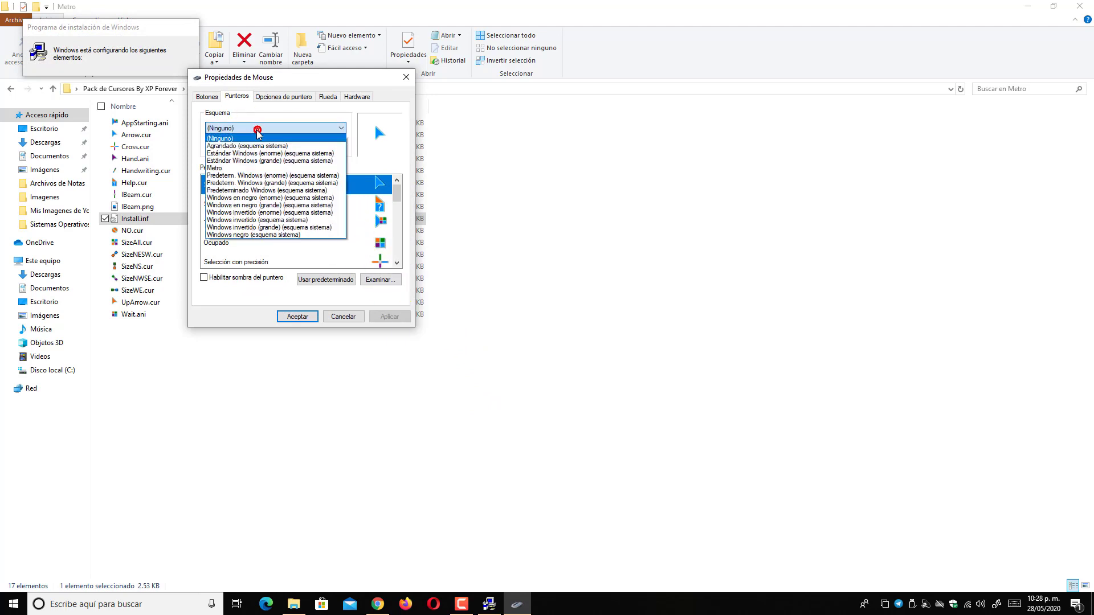
pyautogui.click(256, 169)
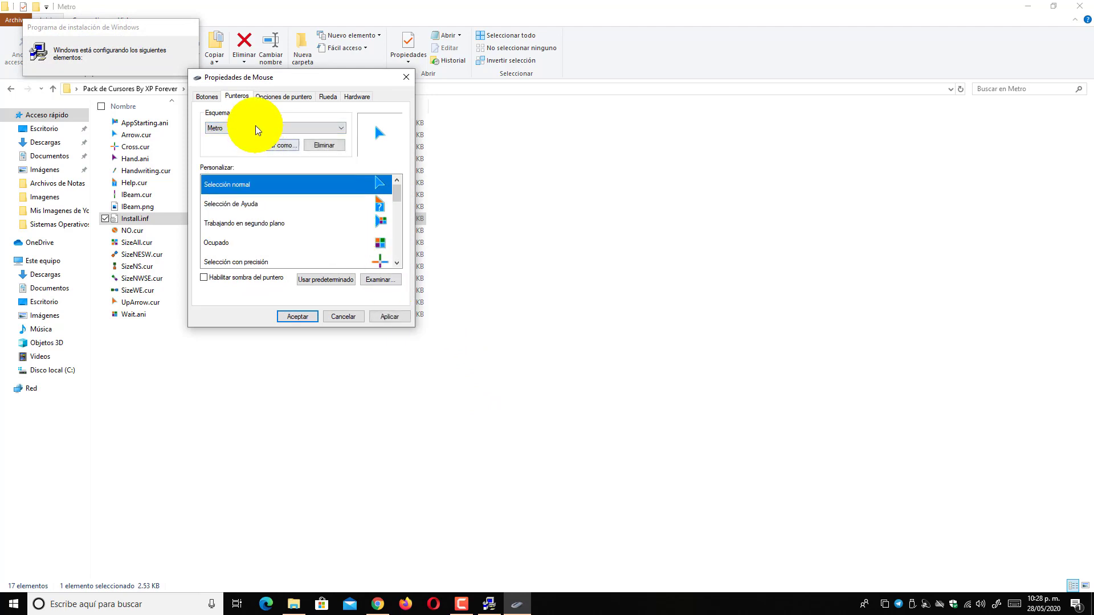
pyautogui.click(396, 317)
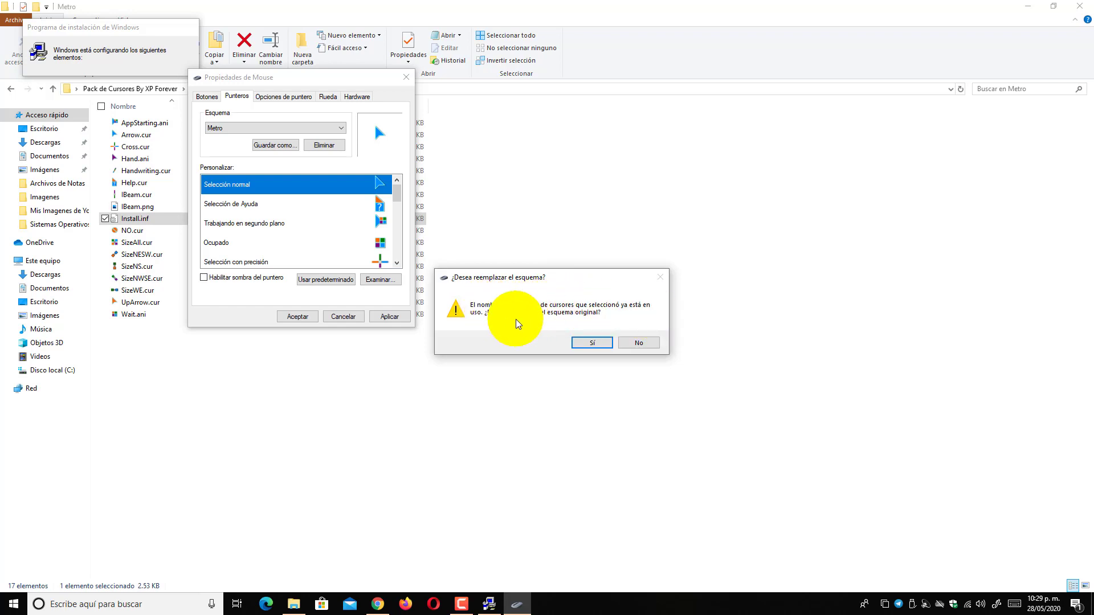
pyautogui.click(591, 347)
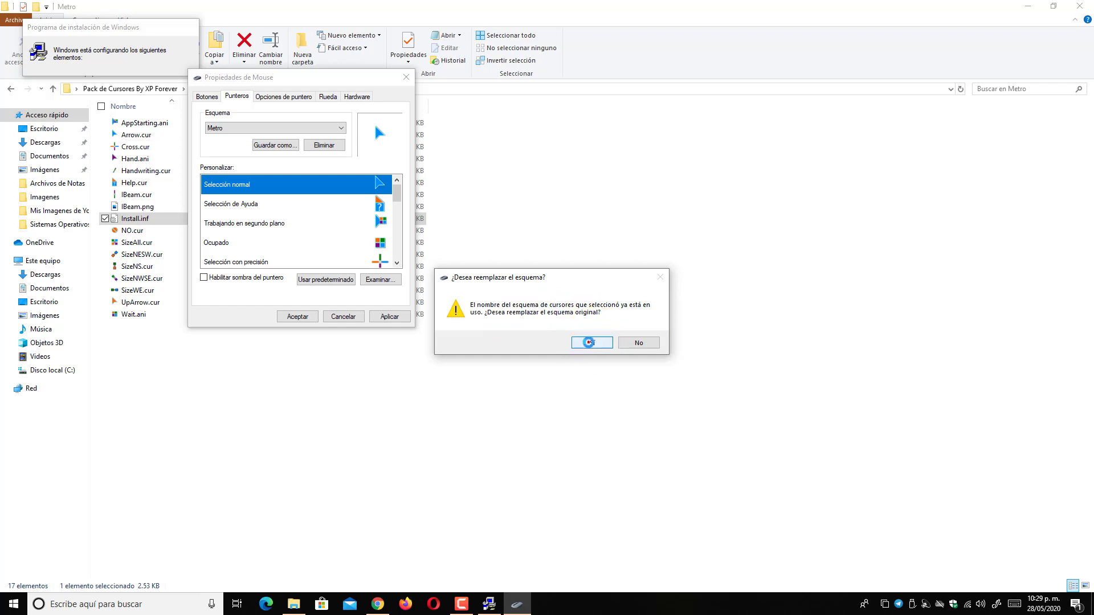
pyautogui.click(302, 316)
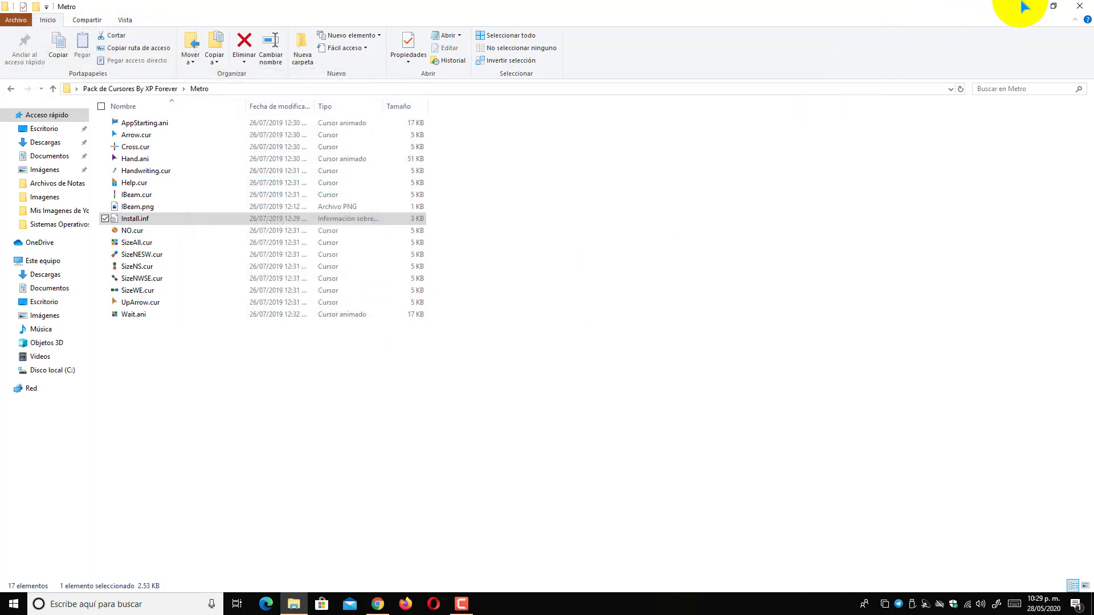
# Step: Try out the new pointer on the empty desktop and bring the Metro folder window back
pyautogui.click(1024, 7)
pyautogui.moveTo(449, 95); pyautogui.dragTo(616, 419)
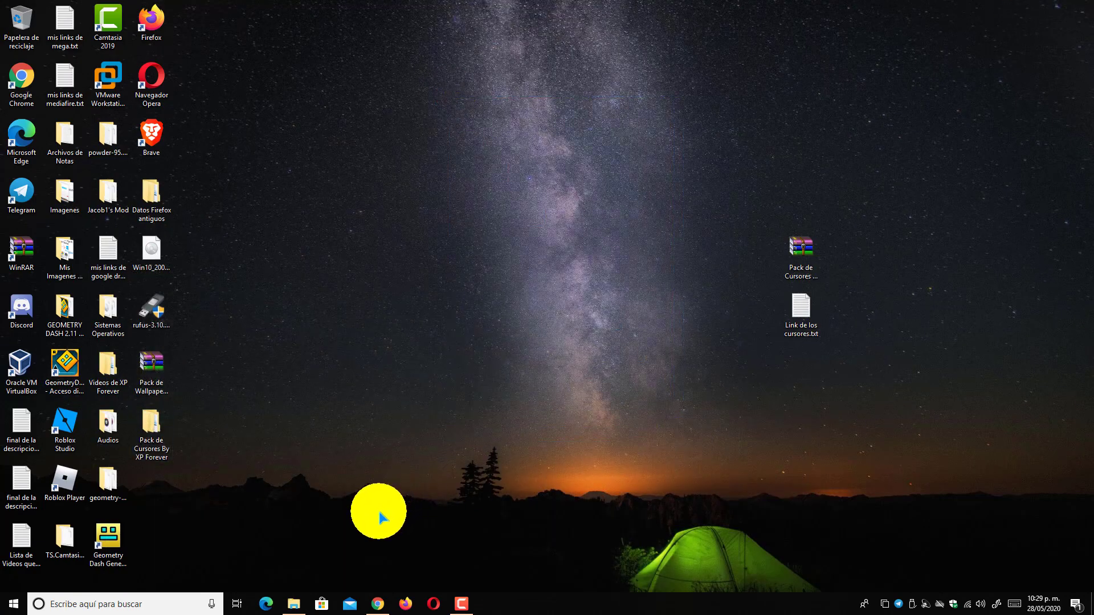
pyautogui.click(294, 604)
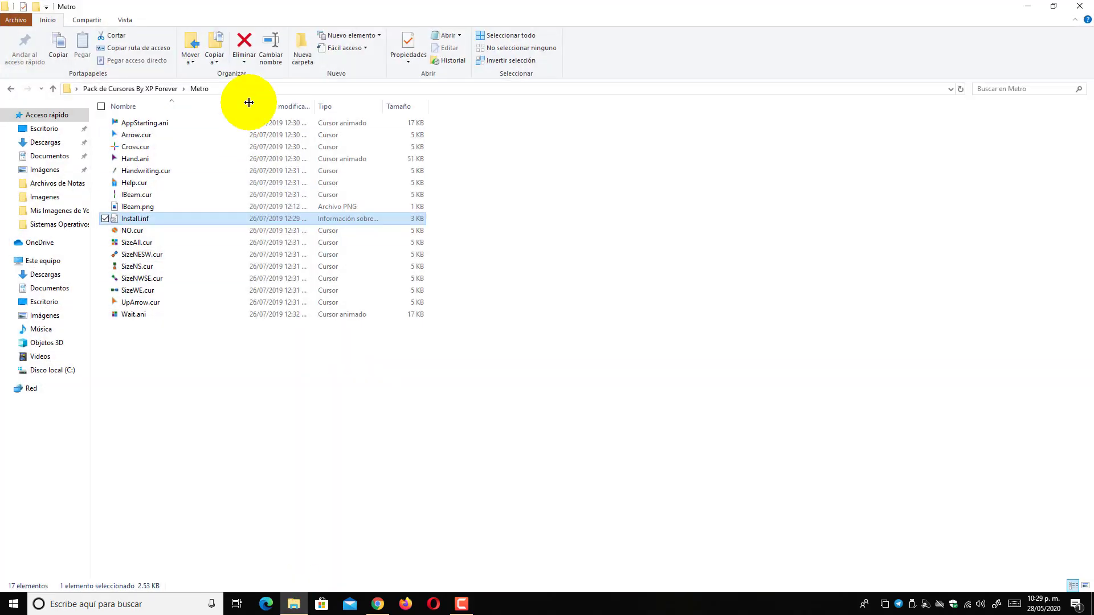
# Step: Return to the cursor pack folder and install the Maya cursor set from its Install.inf
pyautogui.click(163, 90)
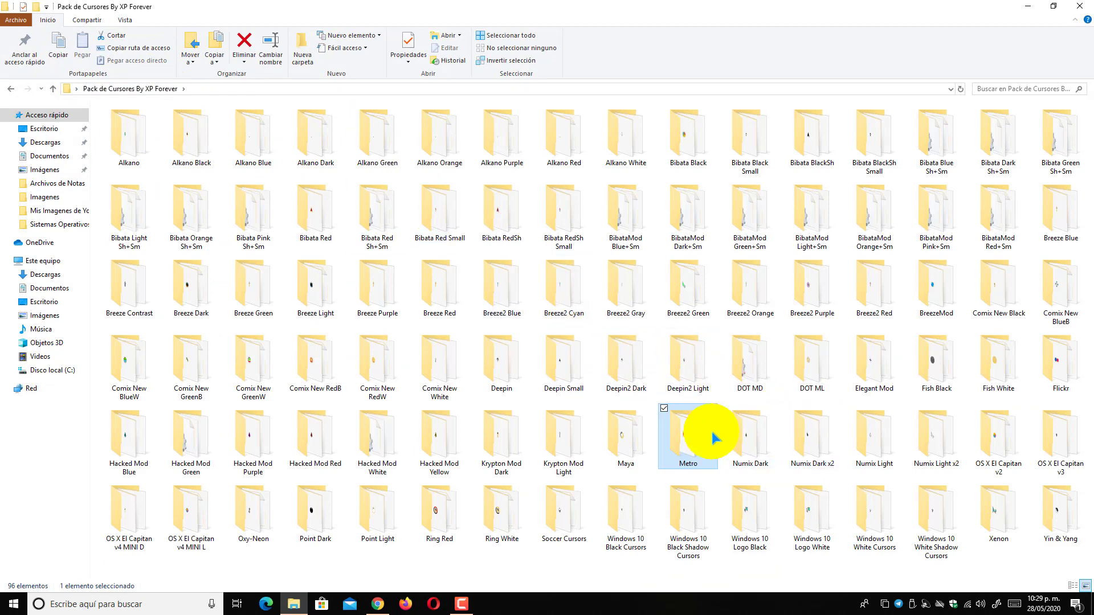
pyautogui.doubleClick(641, 435)
pyautogui.rightClick(212, 201)
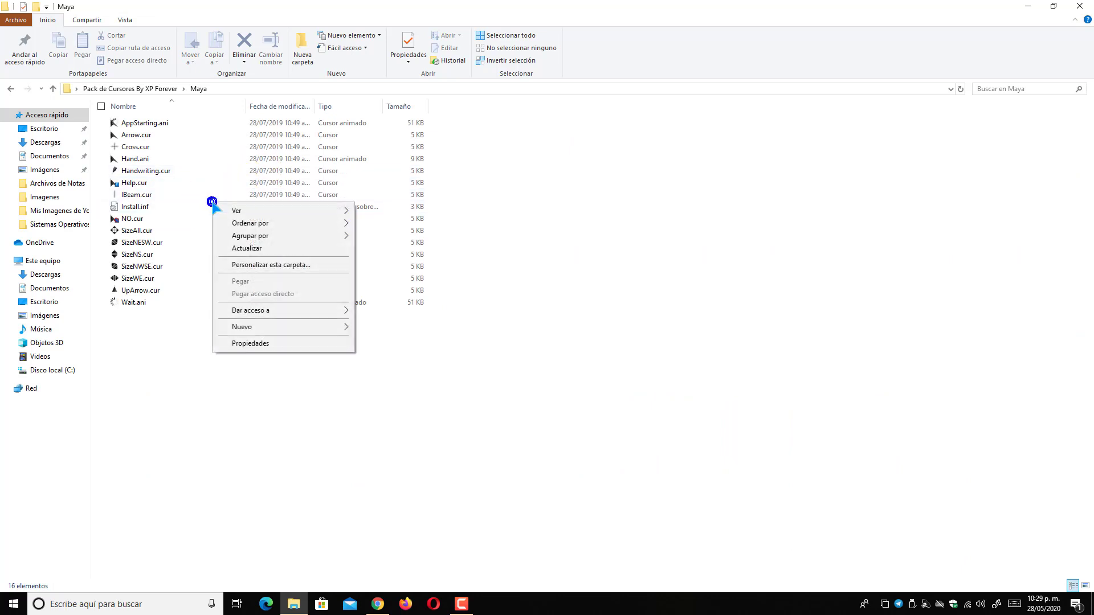
pyautogui.click(171, 208)
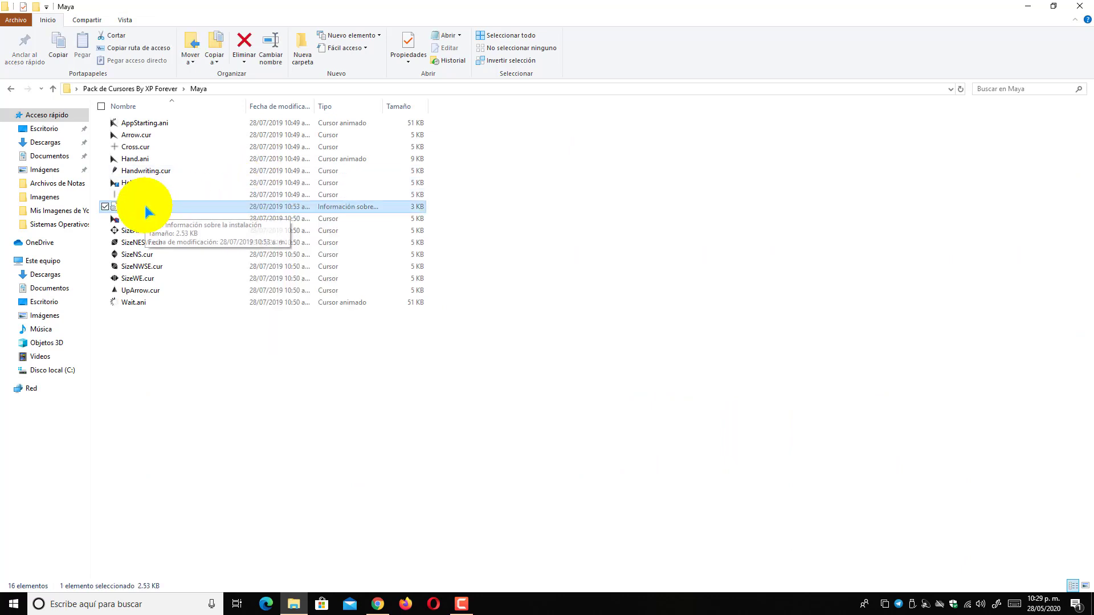
pyautogui.rightClick(153, 209)
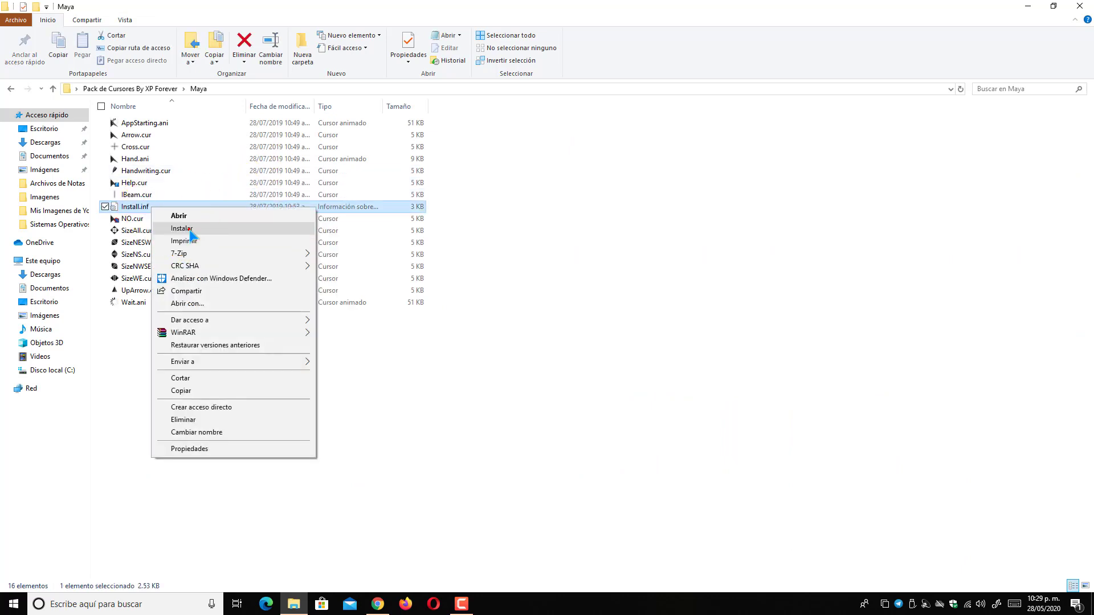
pyautogui.click(191, 231)
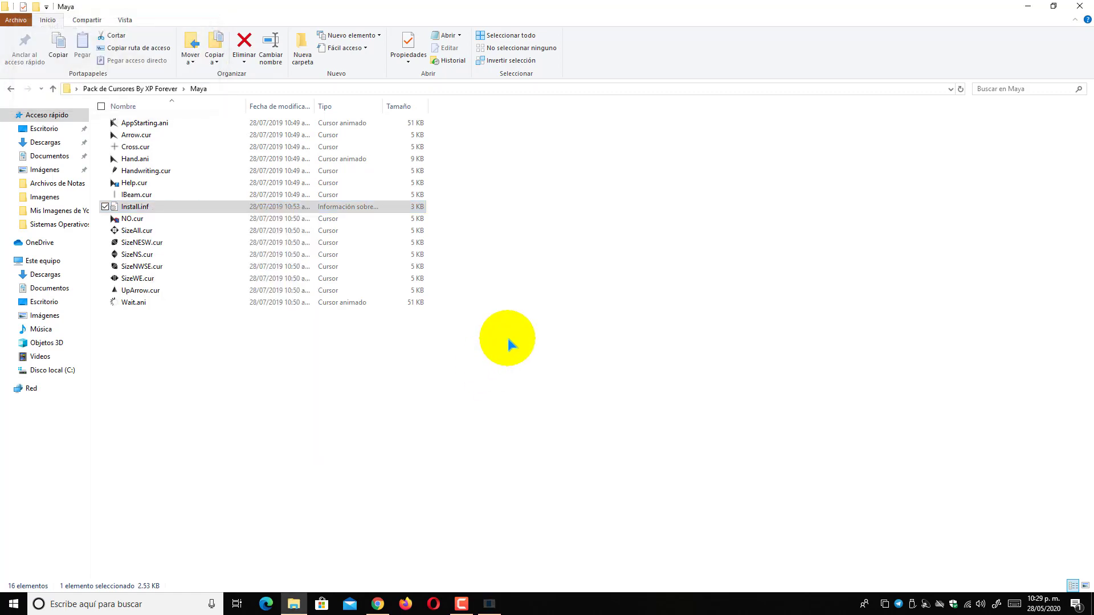
# Step: Apply the Maya pointer scheme in the mouse properties, replacing the existing scheme of that name, and close the dialog with the change accepted
pyautogui.click(276, 129)
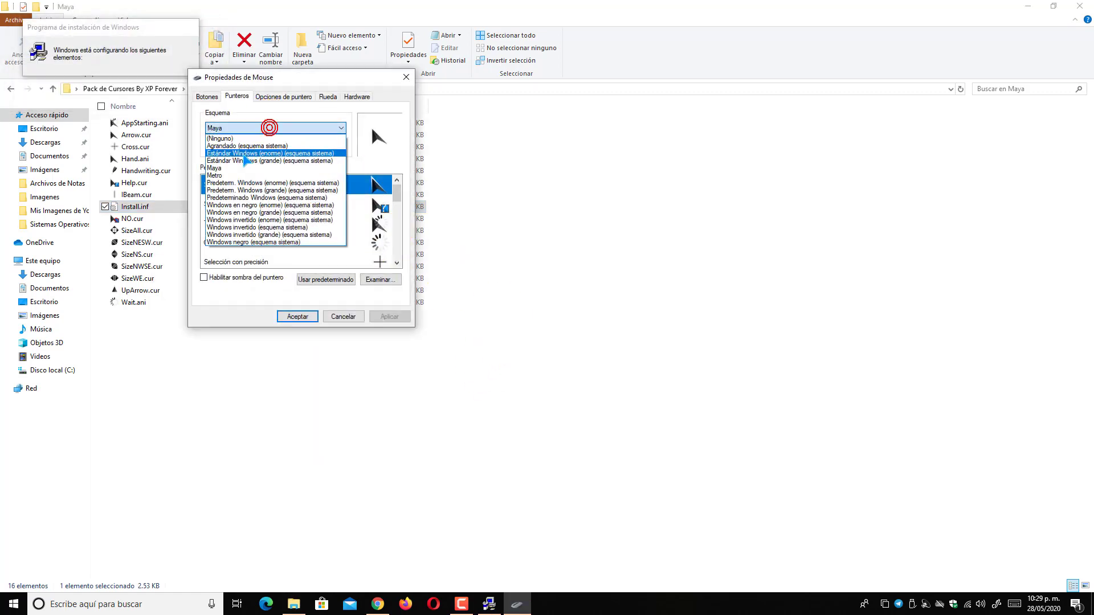
pyautogui.click(244, 169)
pyautogui.click(237, 127)
pyautogui.click(239, 161)
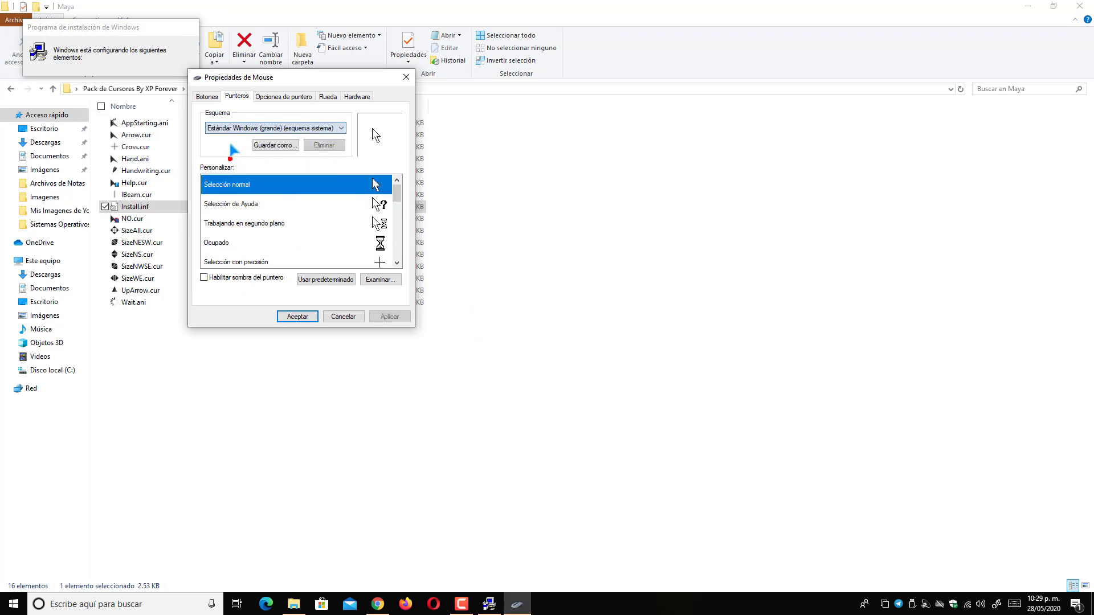
pyautogui.click(231, 128)
pyautogui.click(221, 168)
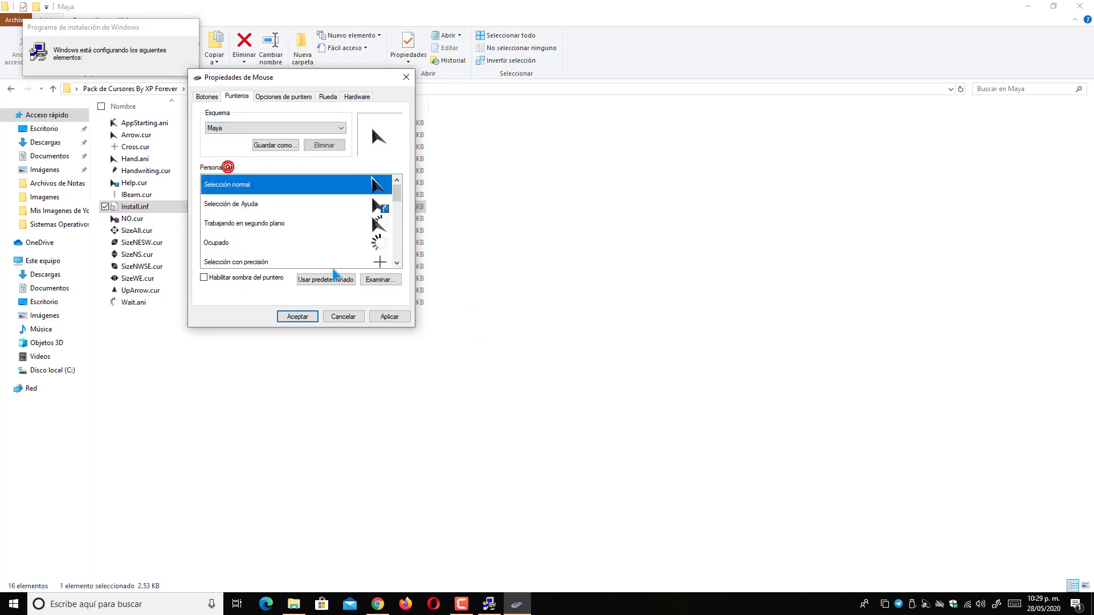
pyautogui.click(402, 317)
pyautogui.click(593, 344)
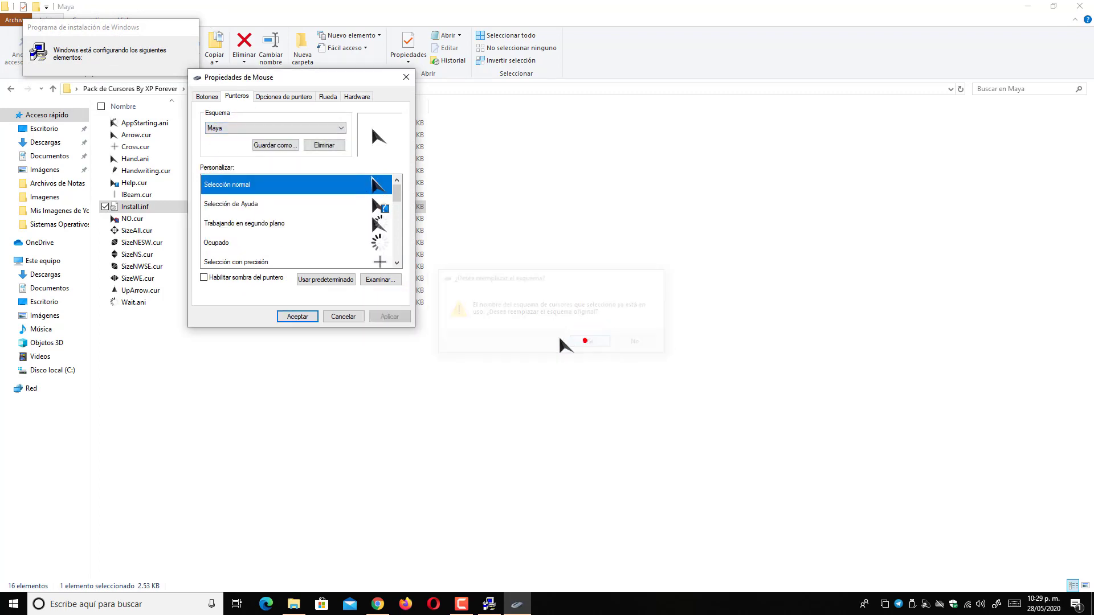
pyautogui.click(307, 318)
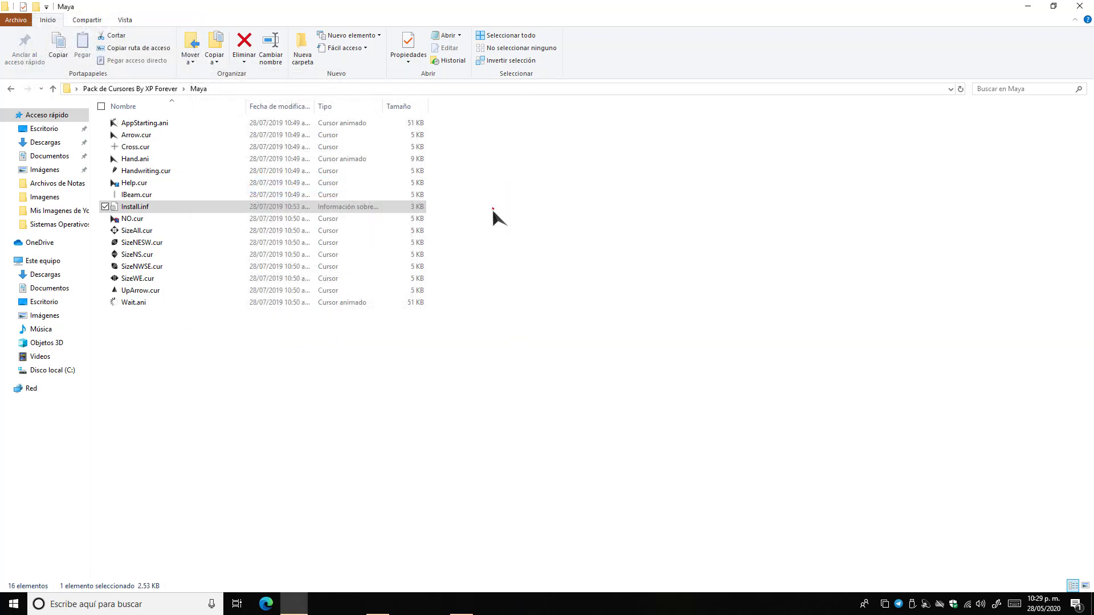
pyautogui.moveTo(493, 209); pyautogui.dragTo(825, 252)
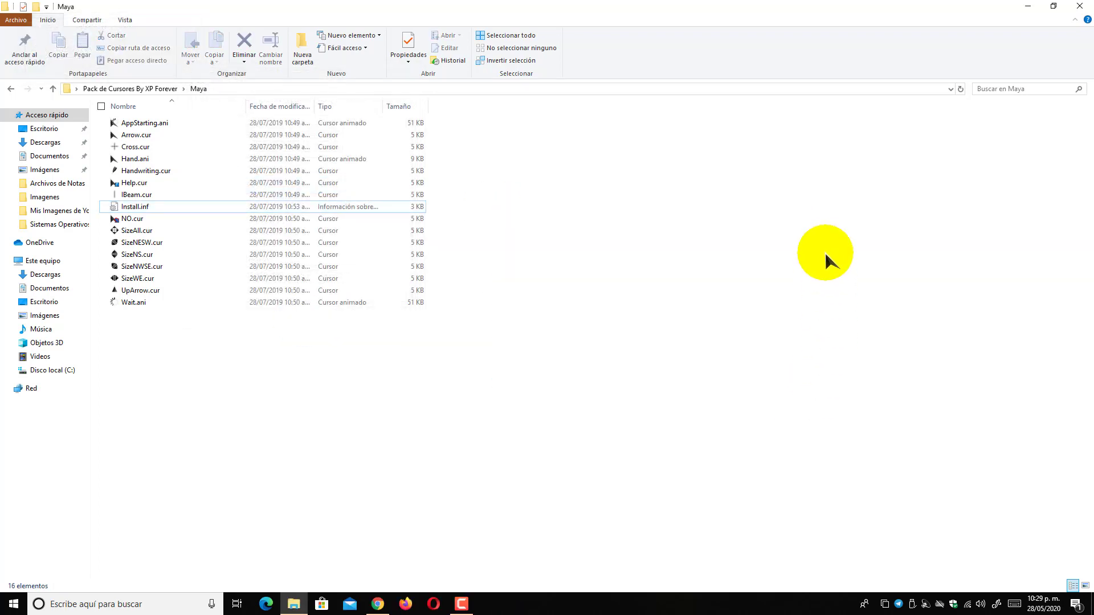
# Step: Return to the cursor pack folder and install the Numix Dark cursor set from its Install.inf
pyautogui.click(159, 89)
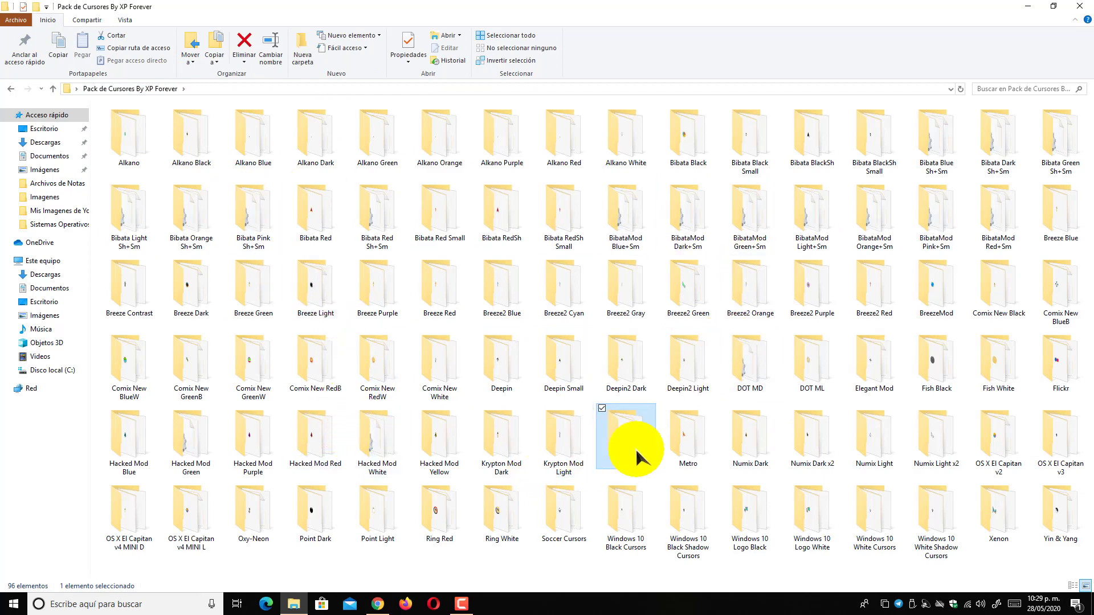
pyautogui.doubleClick(759, 446)
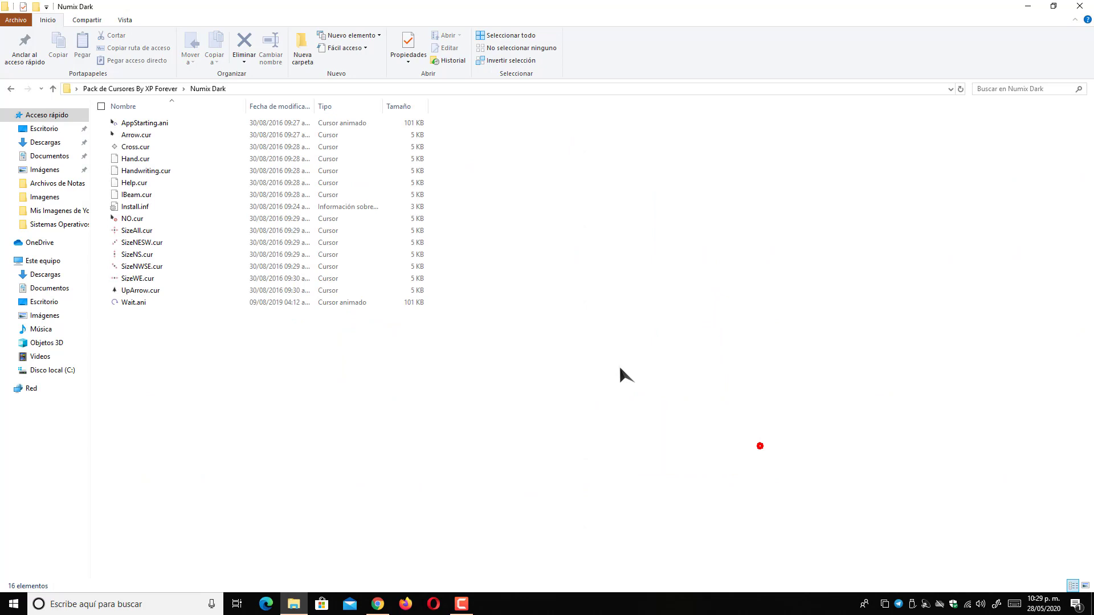
pyautogui.rightClick(272, 207)
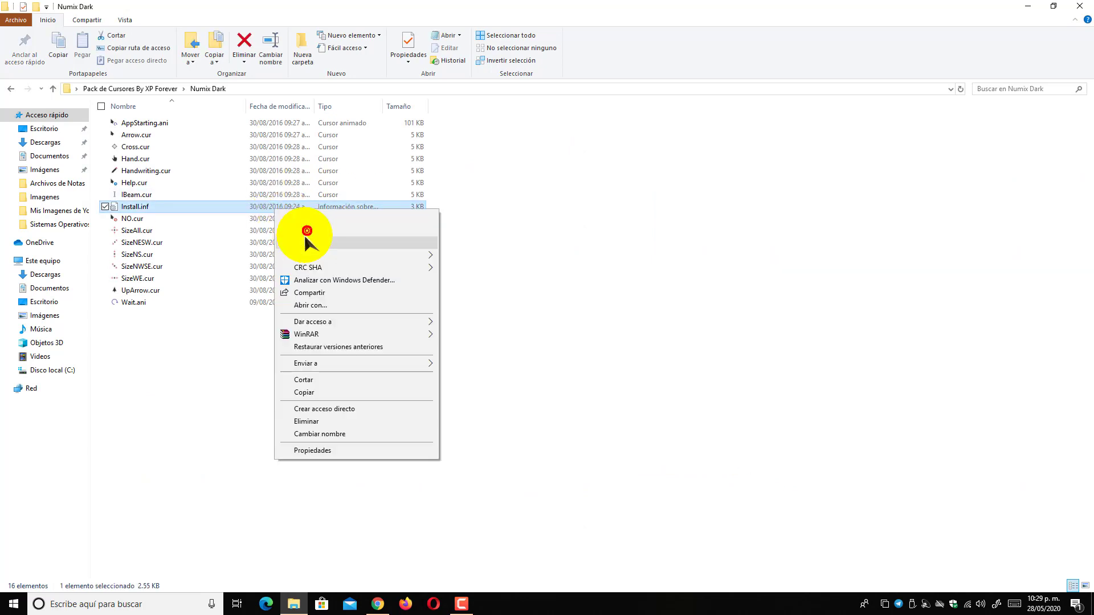
pyautogui.click(303, 242)
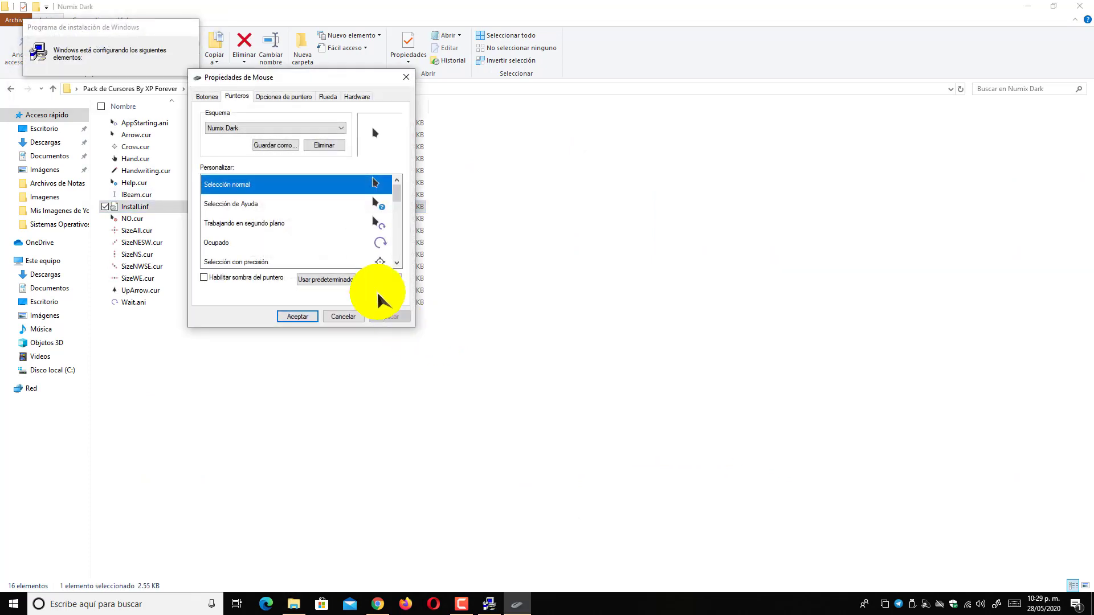
# Step: Preview the Metro scheme, then apply the Numix Dark pointer scheme, replacing the existing scheme of that name, and accept the mouse properties
pyautogui.click(299, 132)
pyautogui.click(308, 171)
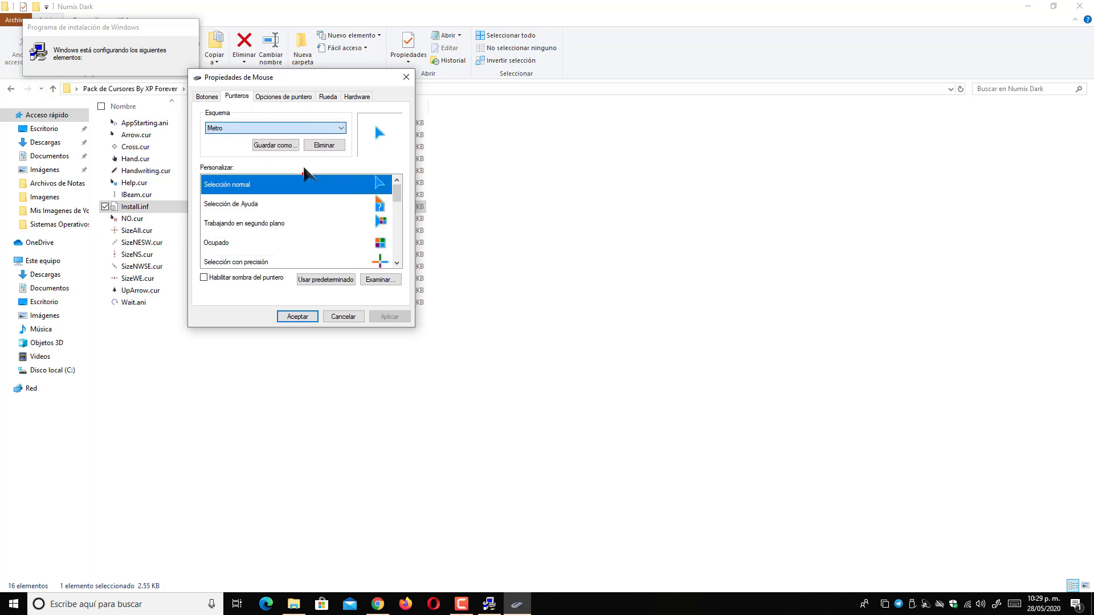
pyautogui.click(301, 129)
pyautogui.click(305, 183)
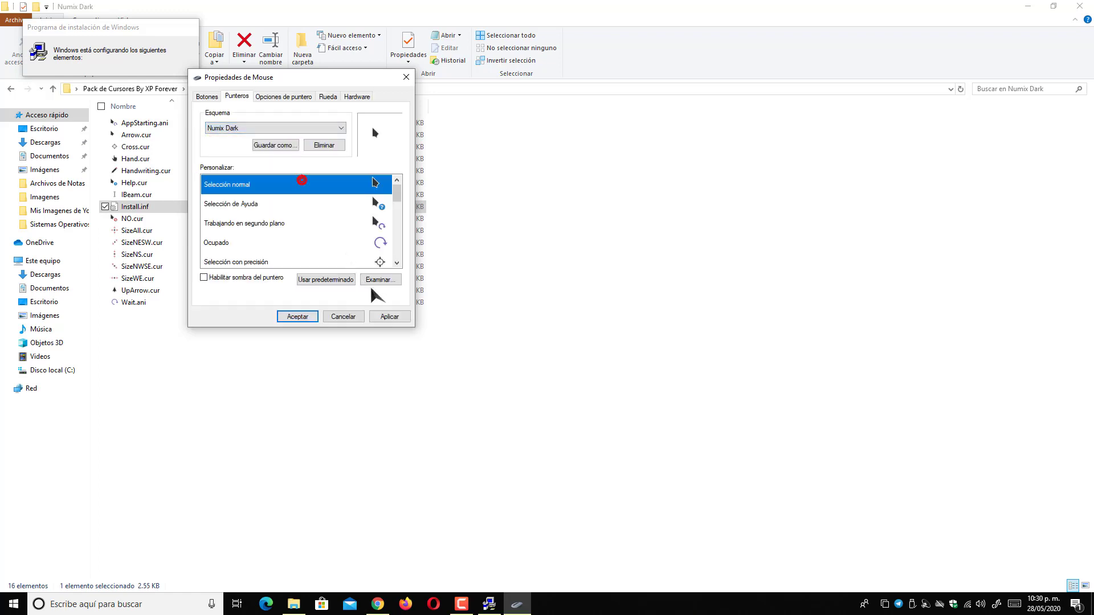
pyautogui.click(402, 310)
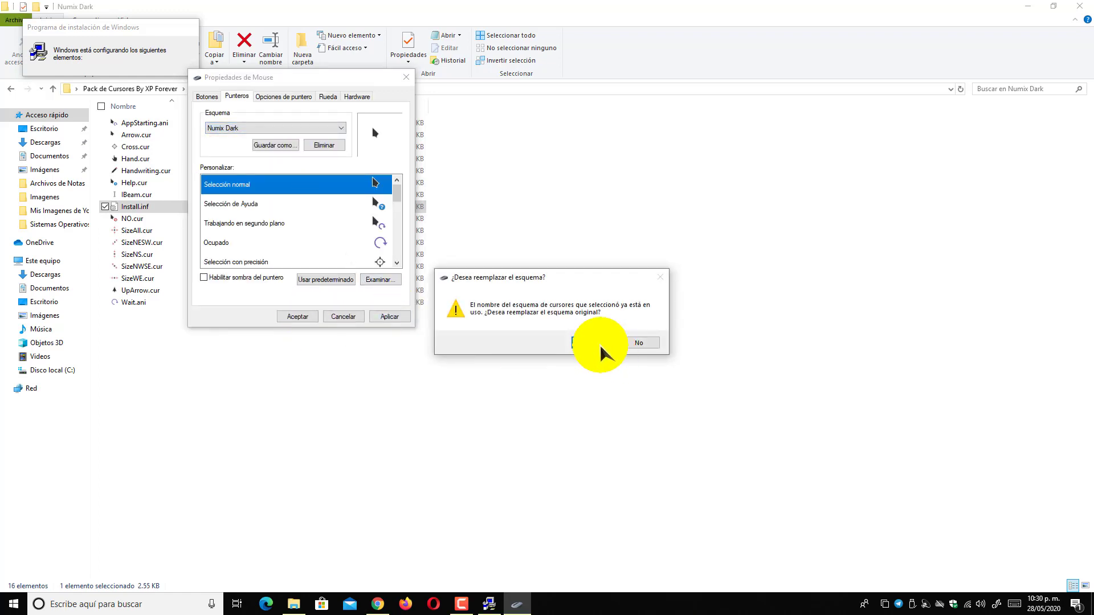
pyautogui.click(595, 344)
pyautogui.click(315, 316)
pyautogui.moveTo(582, 217); pyautogui.dragTo(652, 218)
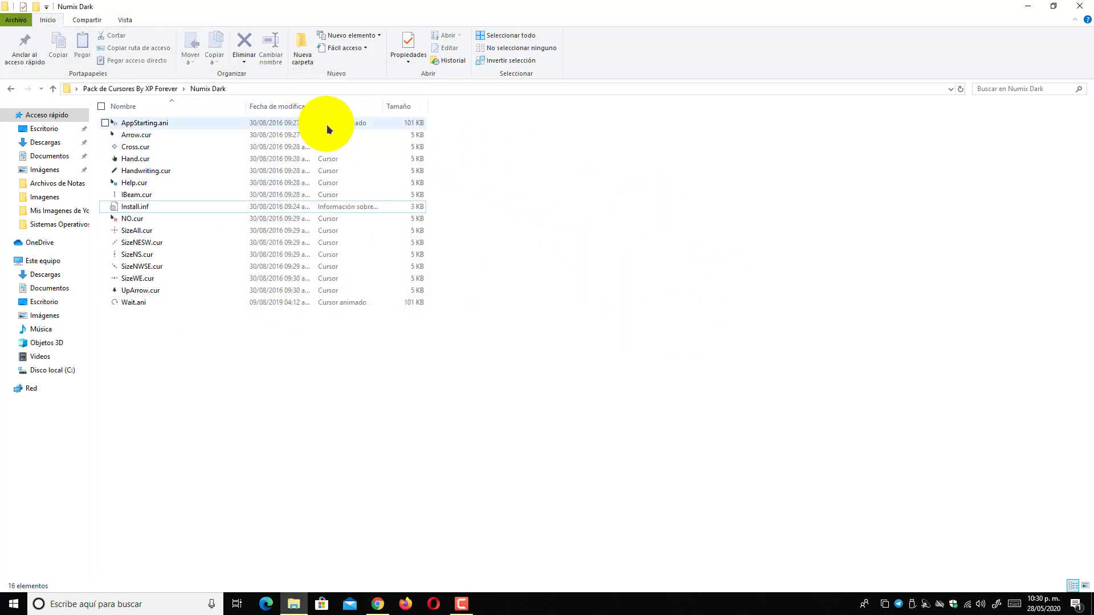
# Step: Look into the pack's Numix Dark x2 folder and return to the cursor pack folder
pyautogui.click(156, 88)
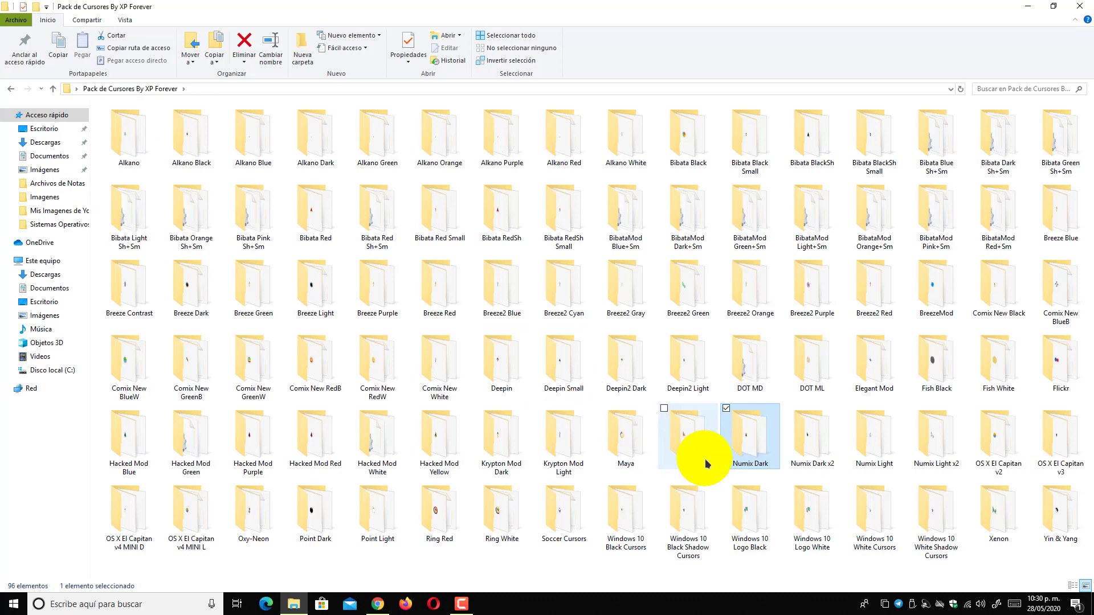
pyautogui.doubleClick(815, 442)
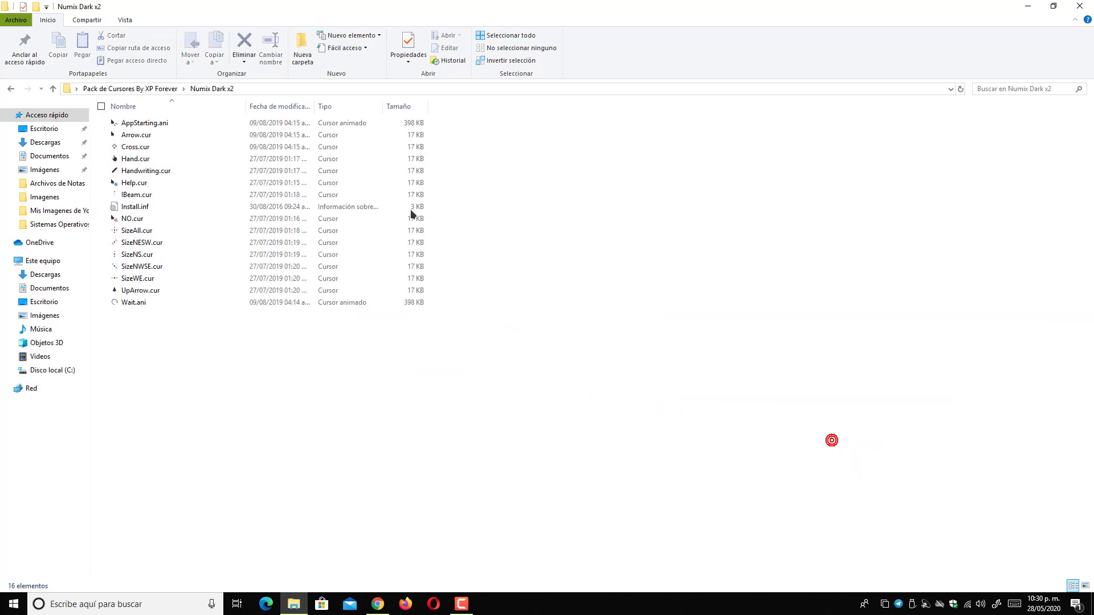
pyautogui.click(141, 89)
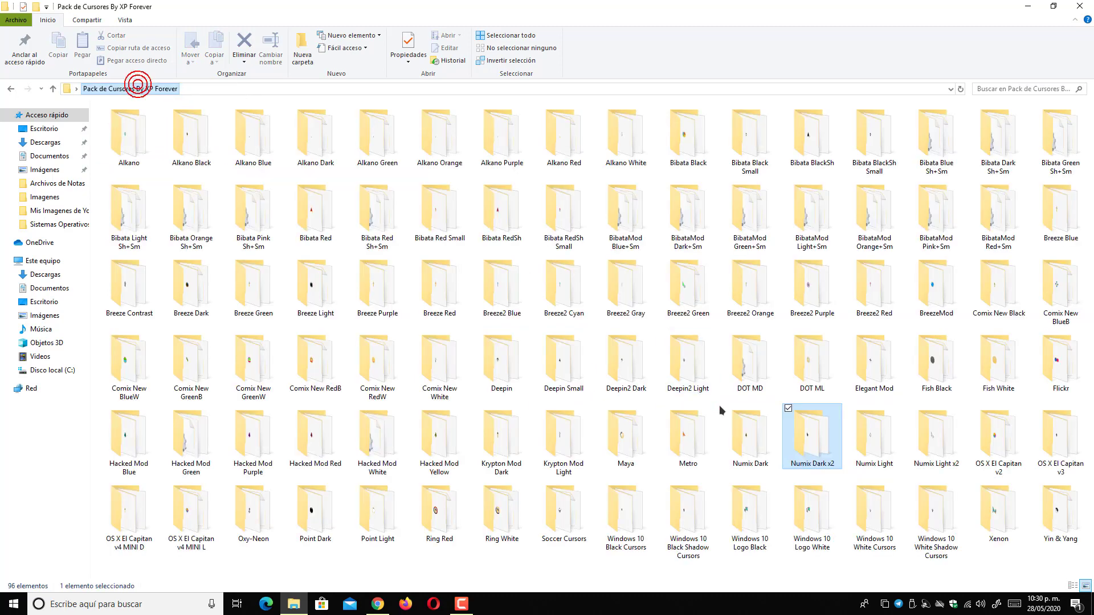
# Step: Install the Numix Light cursor set from the Install.inf in the pack's Numix Light folder
pyautogui.doubleClick(866, 457)
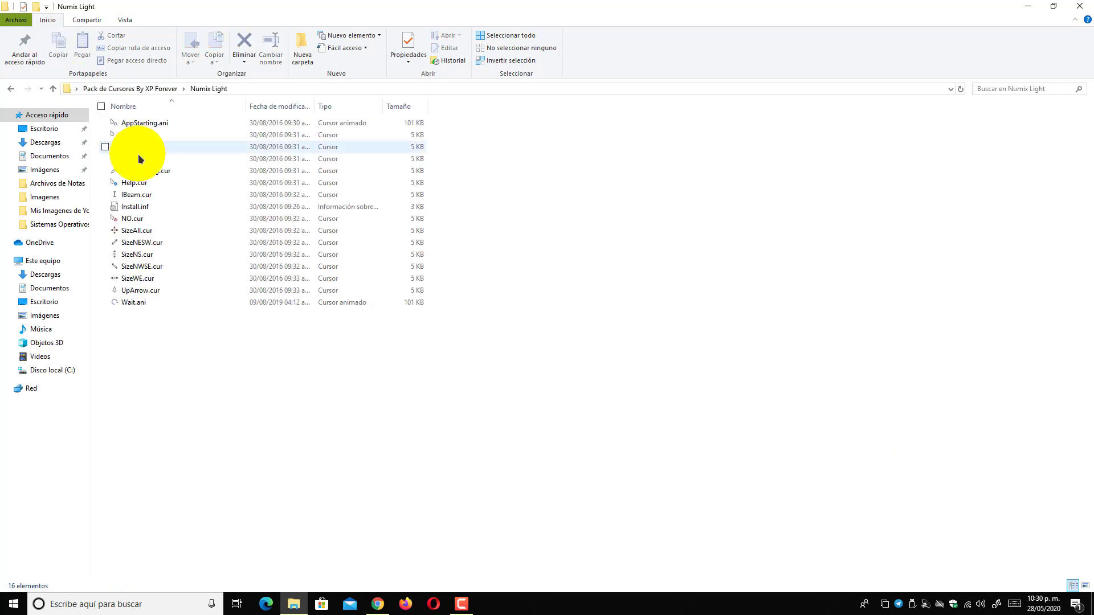
pyautogui.rightClick(153, 209)
pyautogui.rightClick(149, 206)
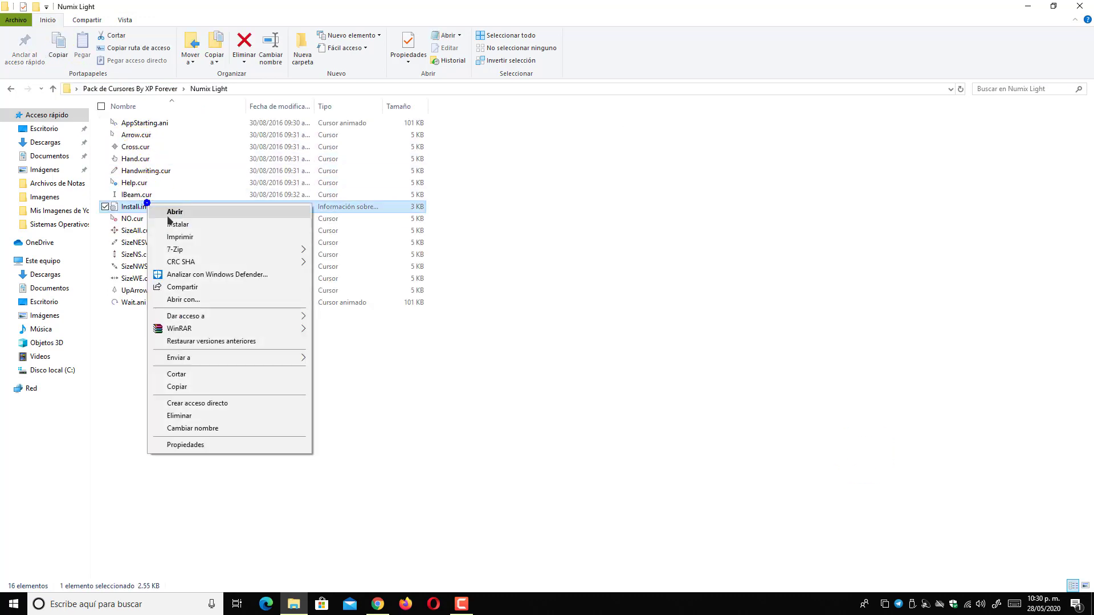
pyautogui.click(185, 234)
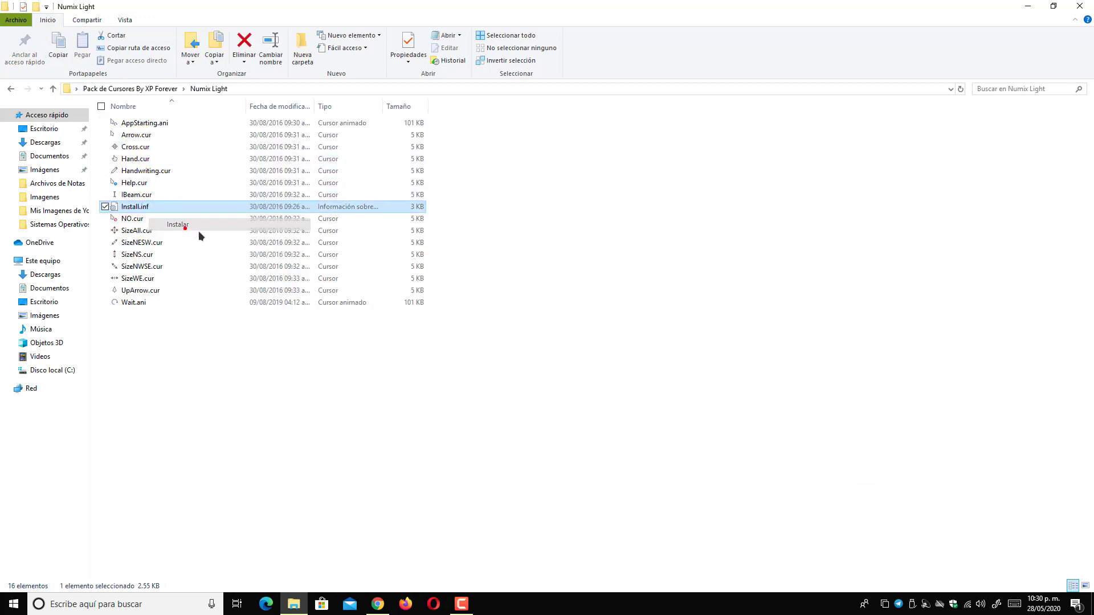
# Step: Choose the Numix Light pointer scheme and accept the mouse properties, replacing the existing scheme of that name
pyautogui.click(217, 128)
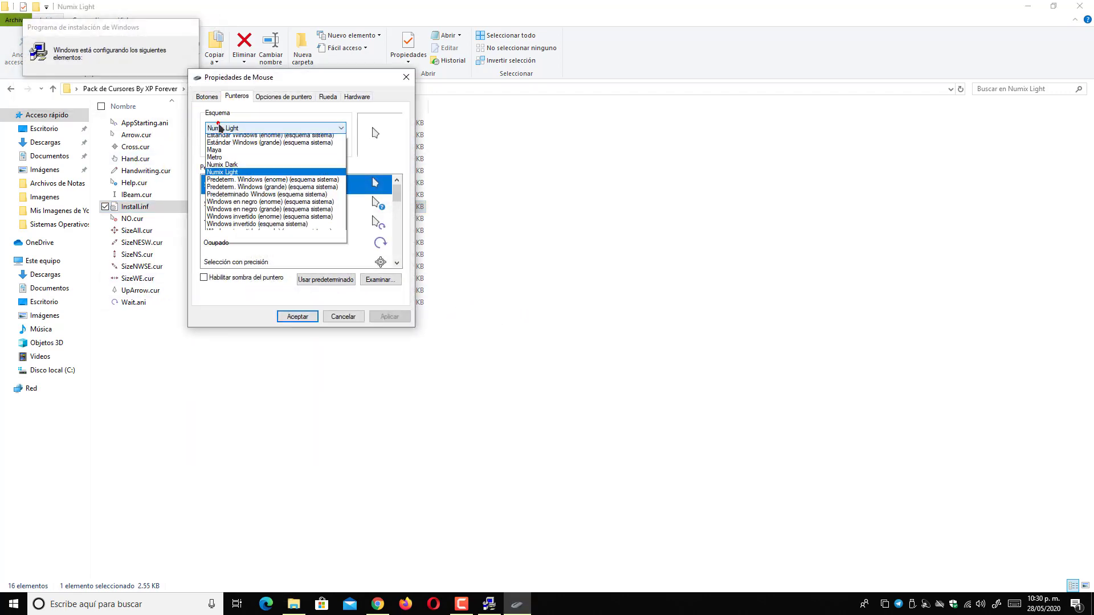
pyautogui.click(222, 183)
pyautogui.click(218, 128)
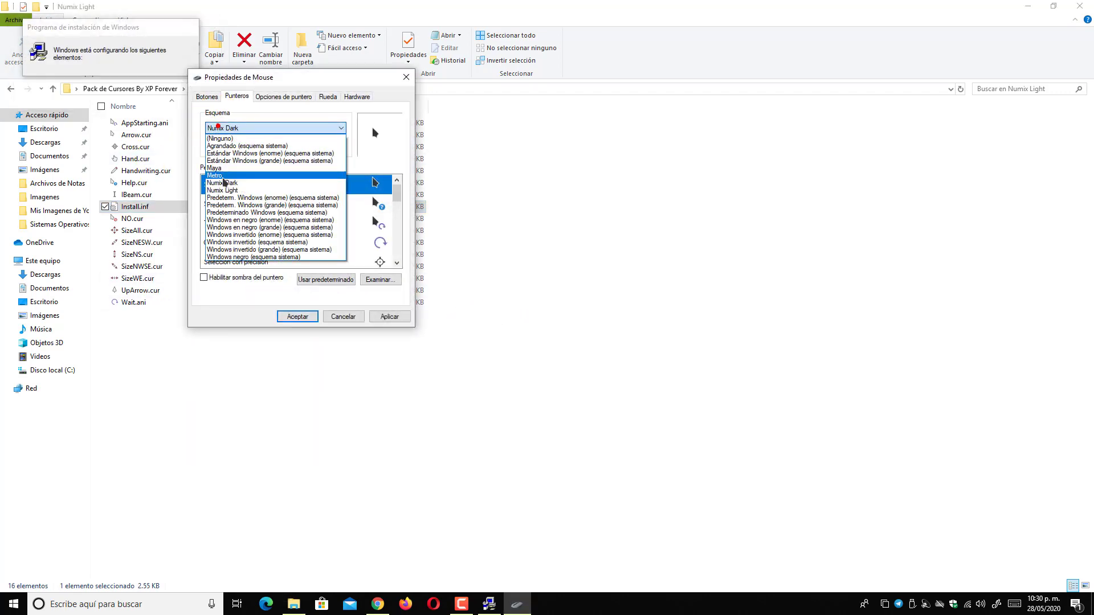
pyautogui.click(224, 190)
pyautogui.click(310, 317)
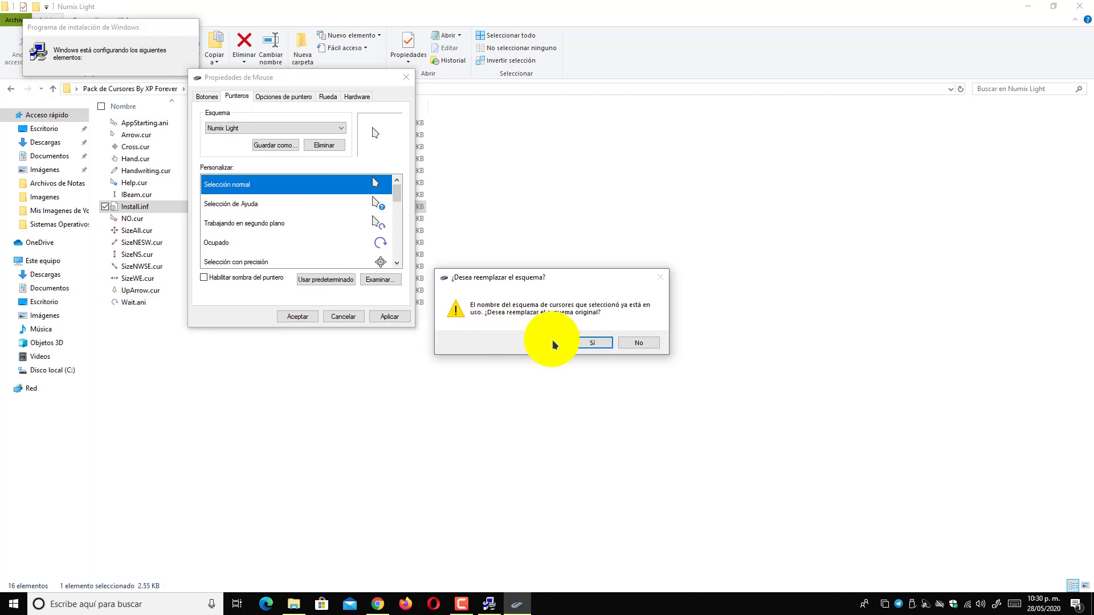
pyautogui.click(592, 342)
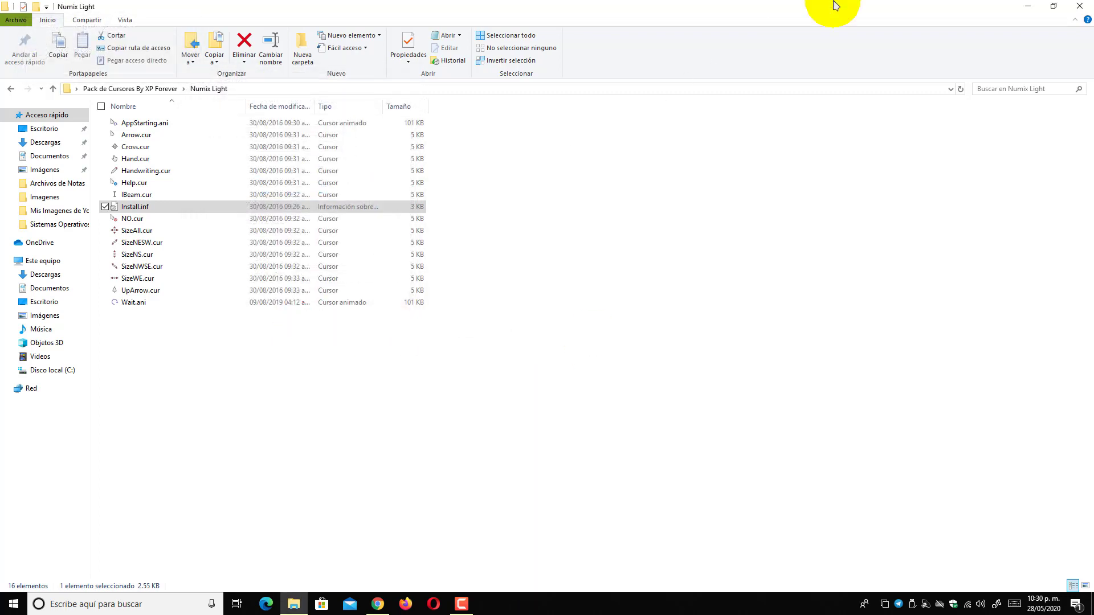
# Step: Minimize the Numix Light folder window and try out the new pointer with selection rectangles on the empty desktop
pyautogui.click(1028, 6)
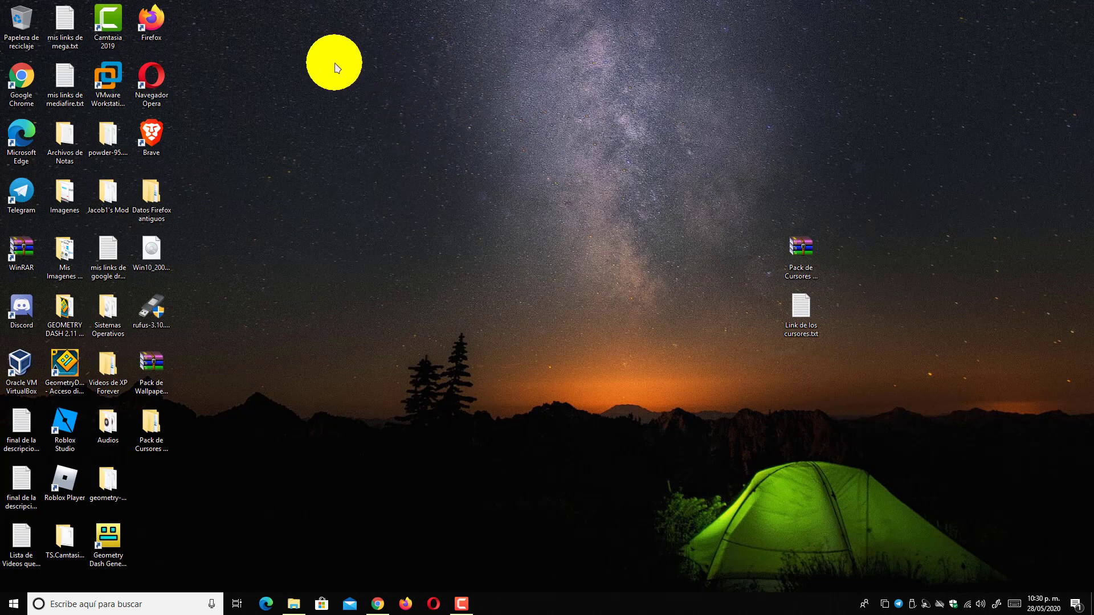
pyautogui.moveTo(317, 32); pyautogui.dragTo(721, 518)
pyautogui.moveTo(722, 518); pyautogui.dragTo(365, 171)
pyautogui.moveTo(337, 117); pyautogui.dragTo(399, 183)
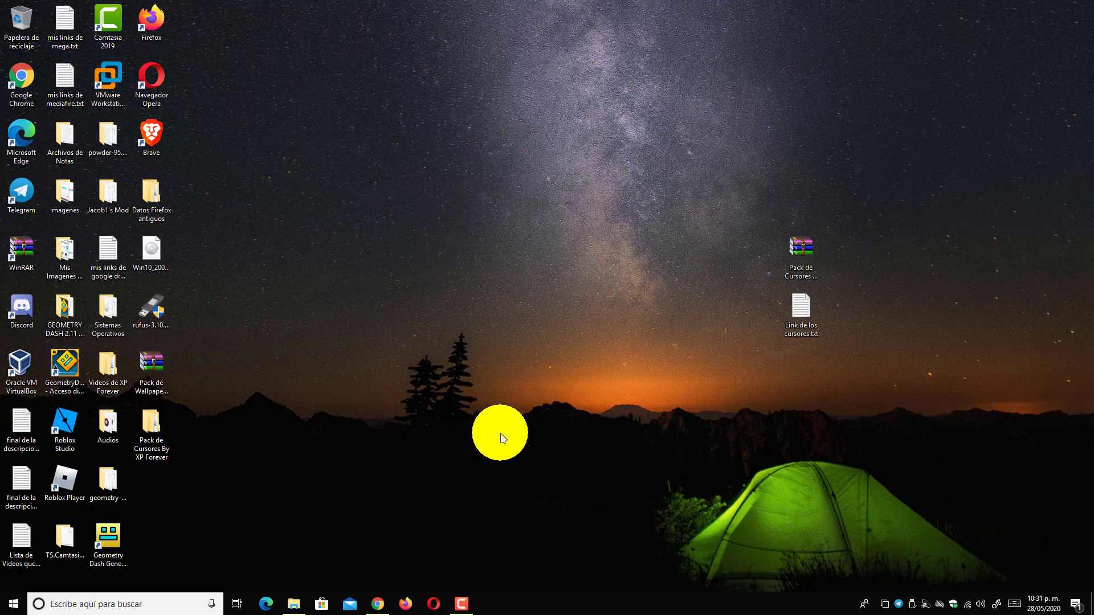
pyautogui.click(463, 603)
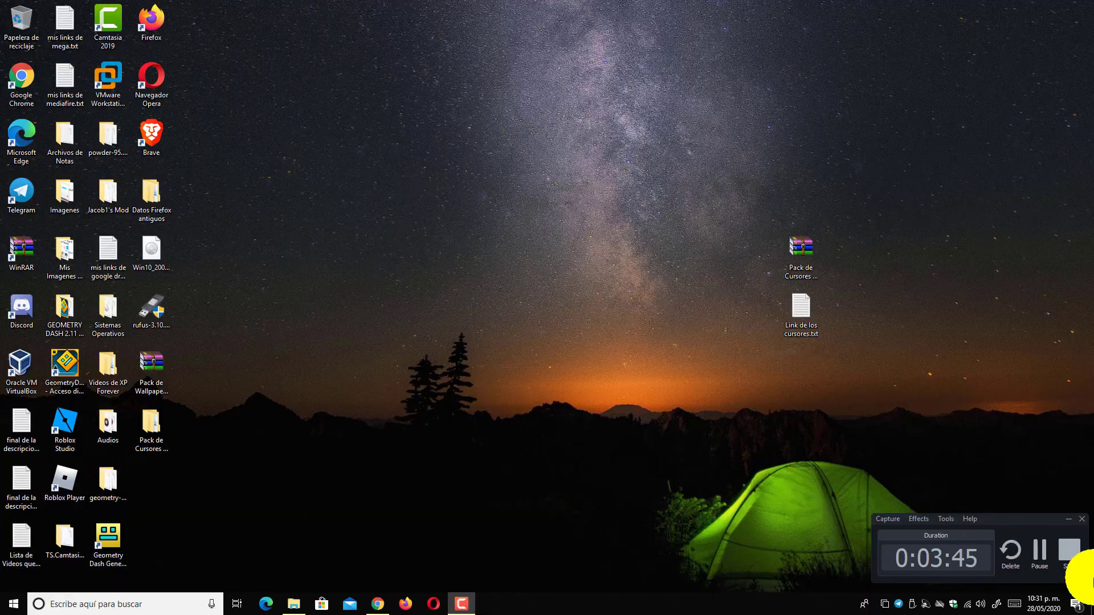
pyautogui.click(1069, 551)
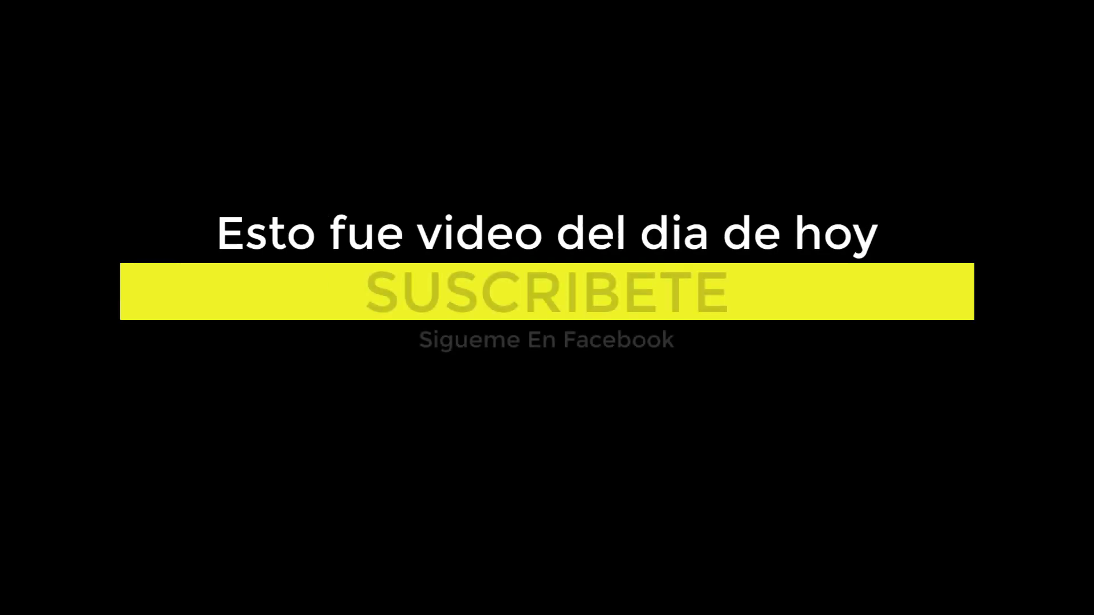